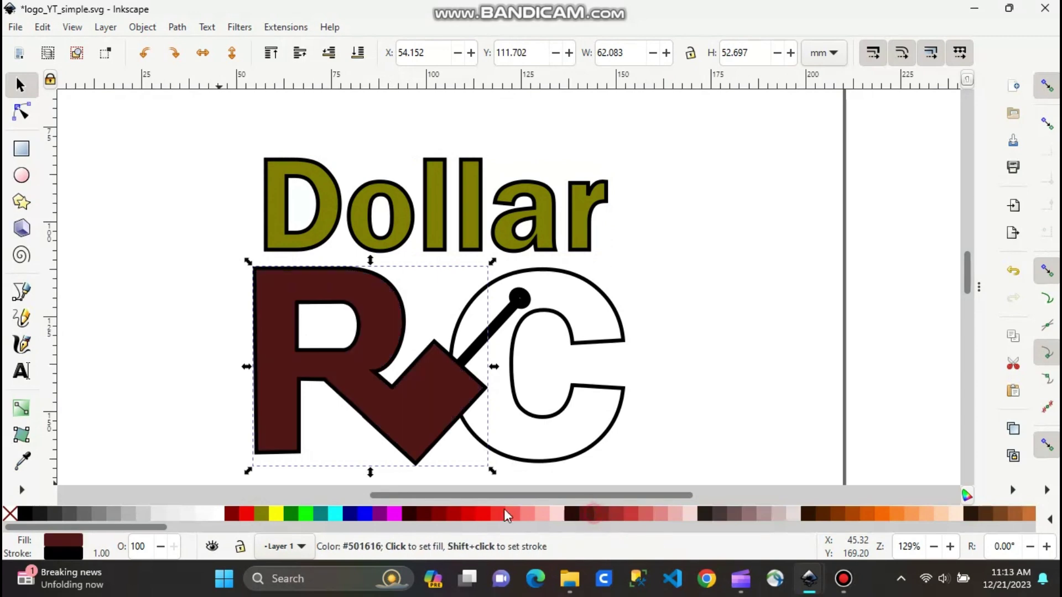
# - Fill the logo's R shape and the large letter C with Lime (#00FF00)
pyautogui.click(263, 515)
pyautogui.click(306, 515)
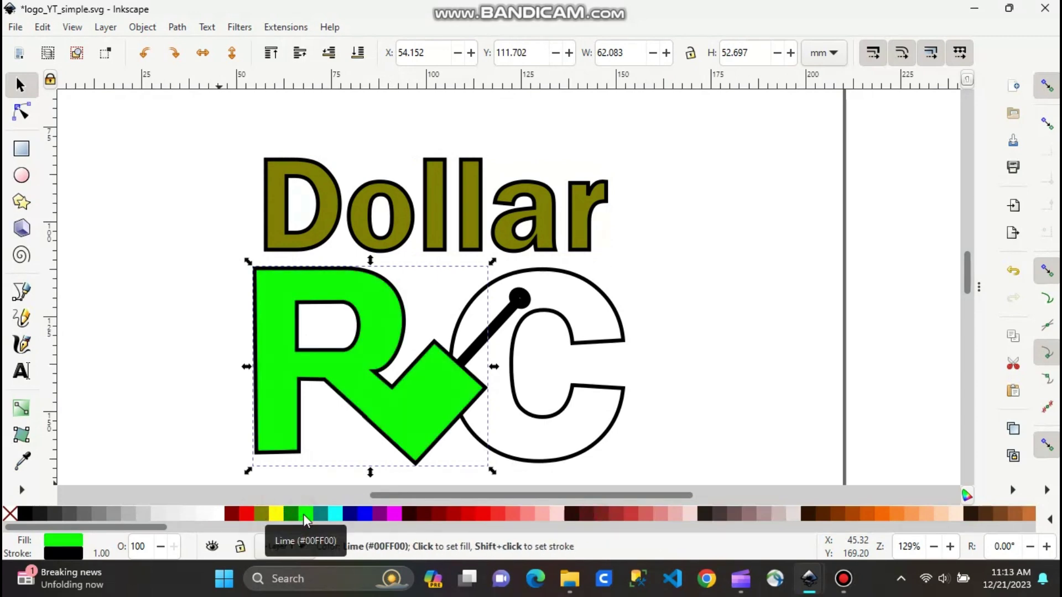
pyautogui.click(599, 286)
pyautogui.click(309, 514)
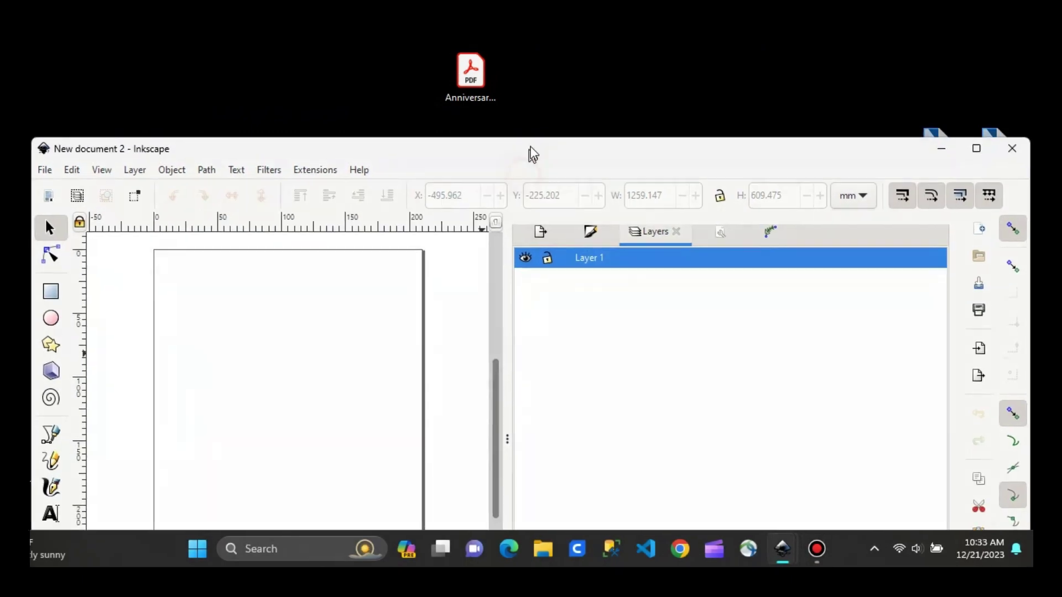
# - Import the PDF plan from the desktop into the new document and maximize the document window
pyautogui.moveTo(471, 71); pyautogui.dragTo(335, 386)
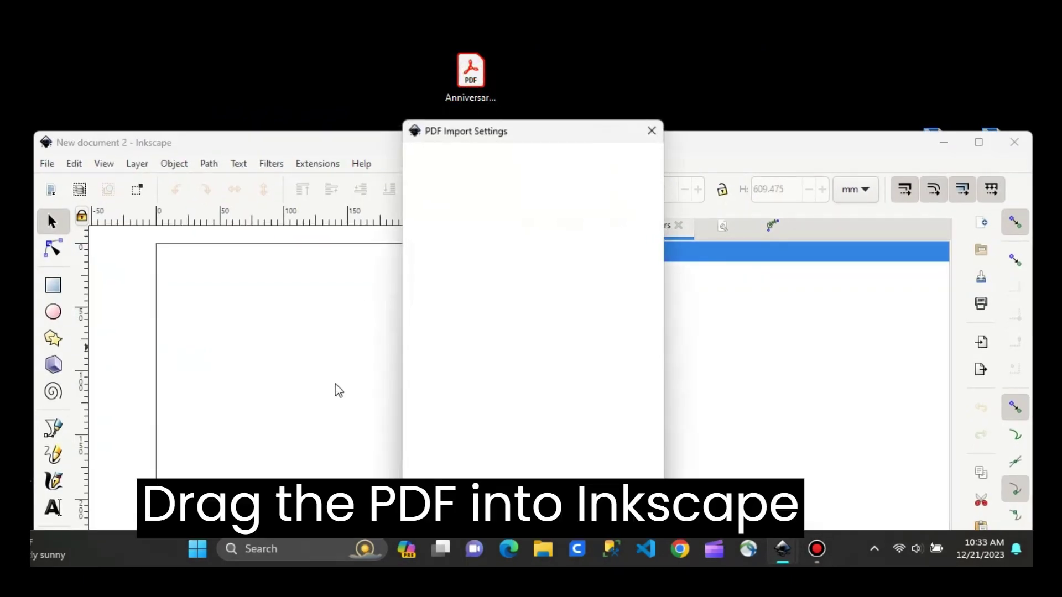
pyautogui.click(799, 508)
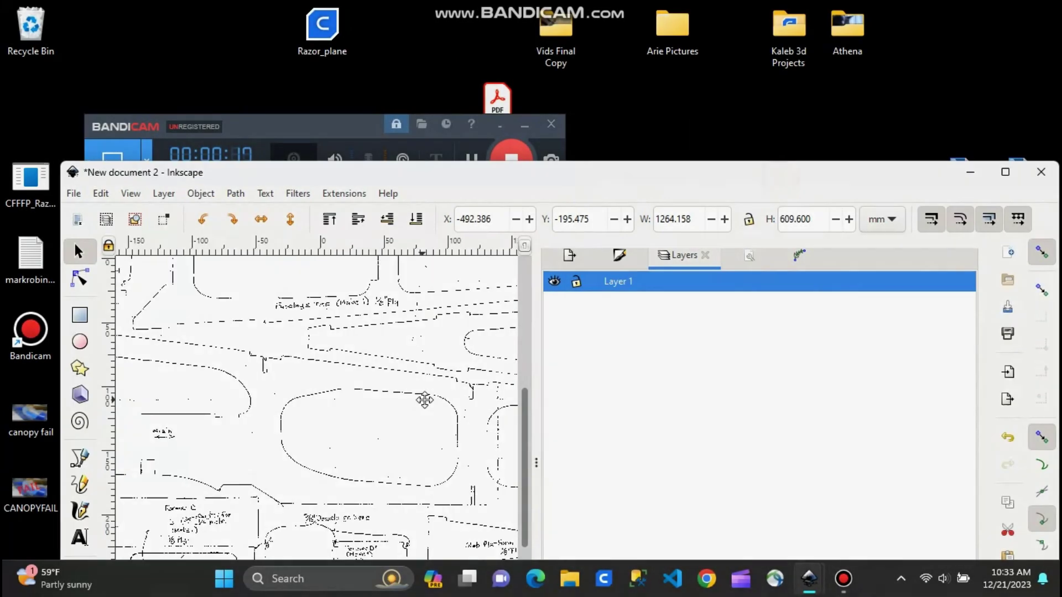
pyautogui.moveTo(425, 399)
pyautogui.mouseDown()
pyautogui.moveTo(389, 372)
pyautogui.moveTo(330, 398)
pyautogui.moveTo(309, 422)
pyautogui.moveTo(343, 373)
pyautogui.mouseUp()
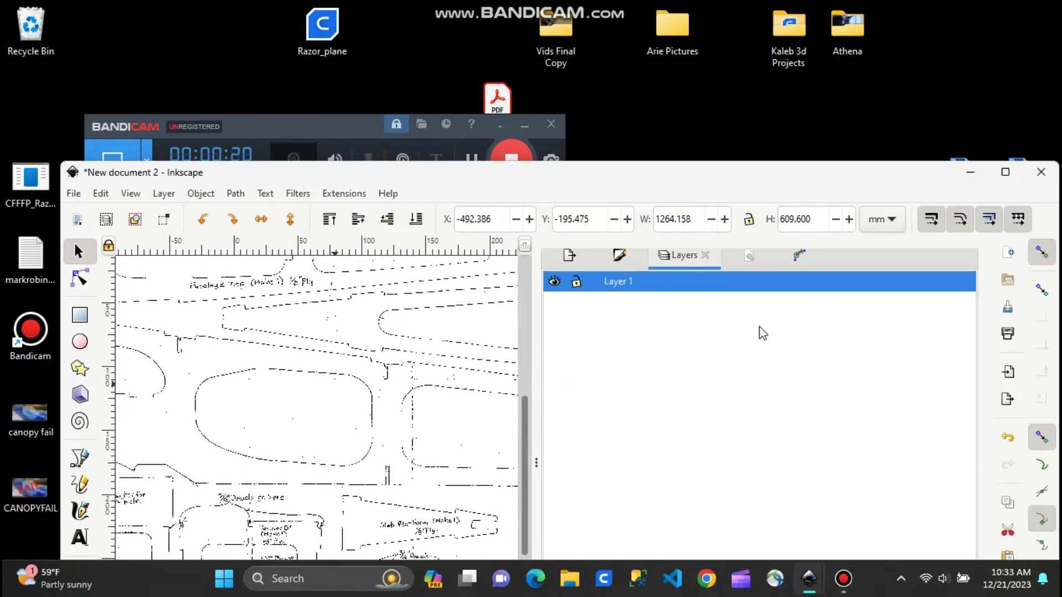
pyautogui.click(1005, 173)
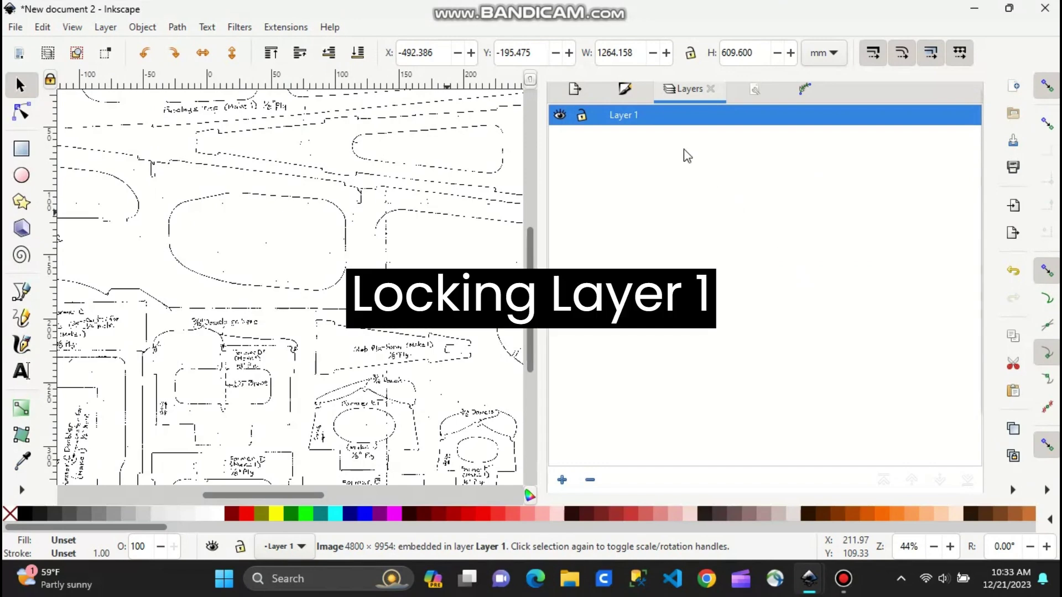
# - Lock Layer 1 holding the imported plan and reduce its opacity to about 44.1%
pyautogui.click(582, 115)
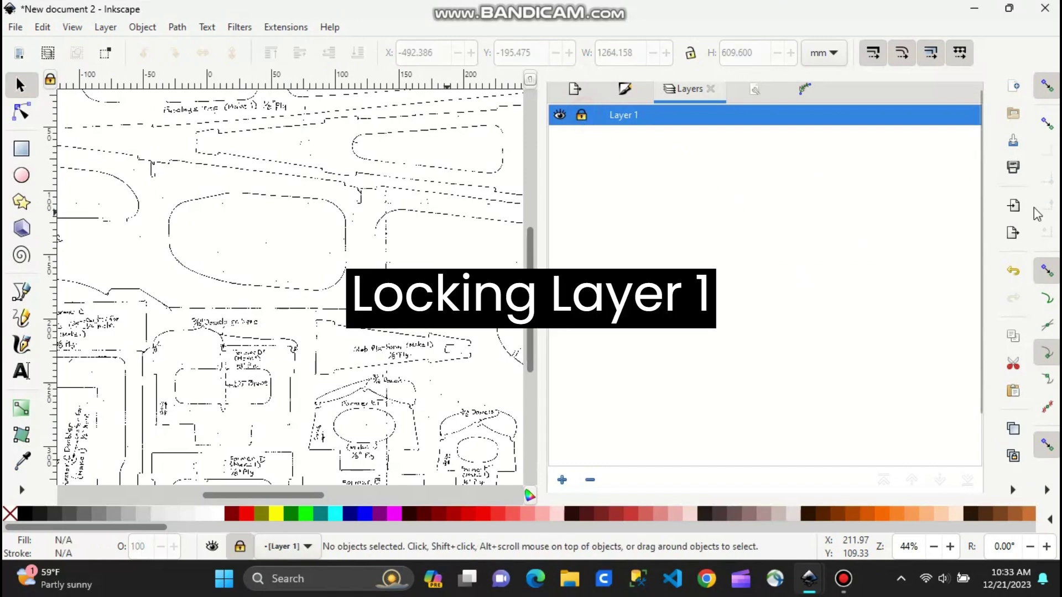
pyautogui.moveTo(981, 149); pyautogui.dragTo(965, 299)
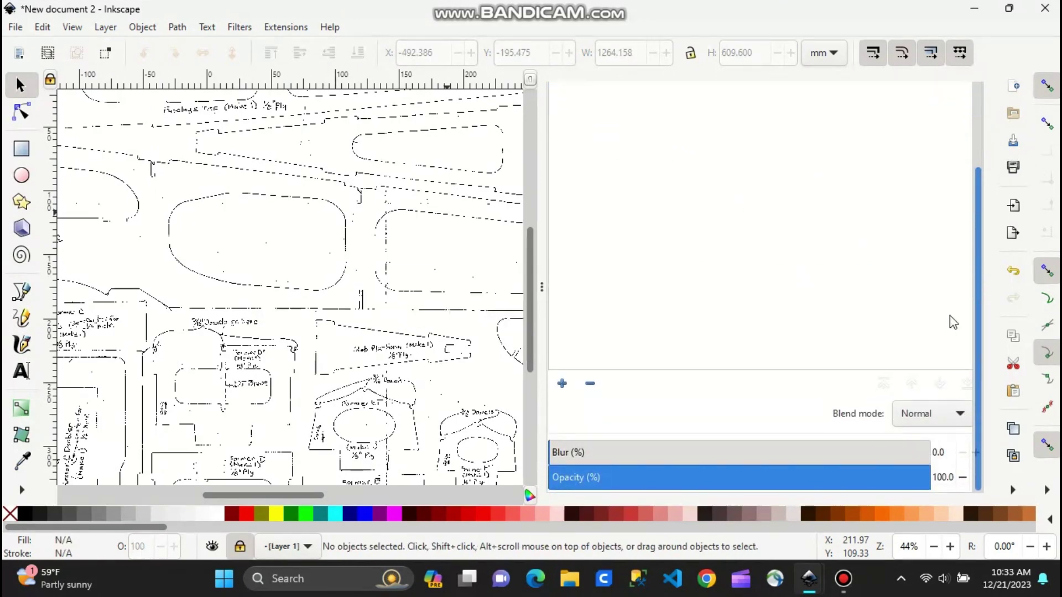
pyautogui.moveTo(915, 479)
pyautogui.mouseDown()
pyautogui.moveTo(694, 479)
pyautogui.moveTo(717, 479)
pyautogui.mouseUp()
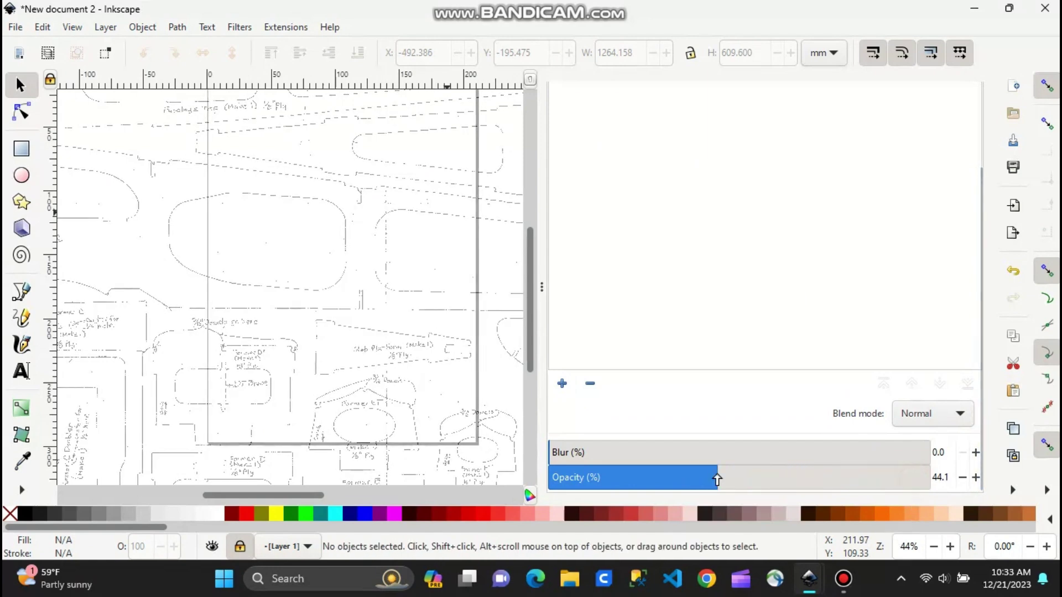
pyautogui.moveTo(986, 273); pyautogui.dragTo(943, 149)
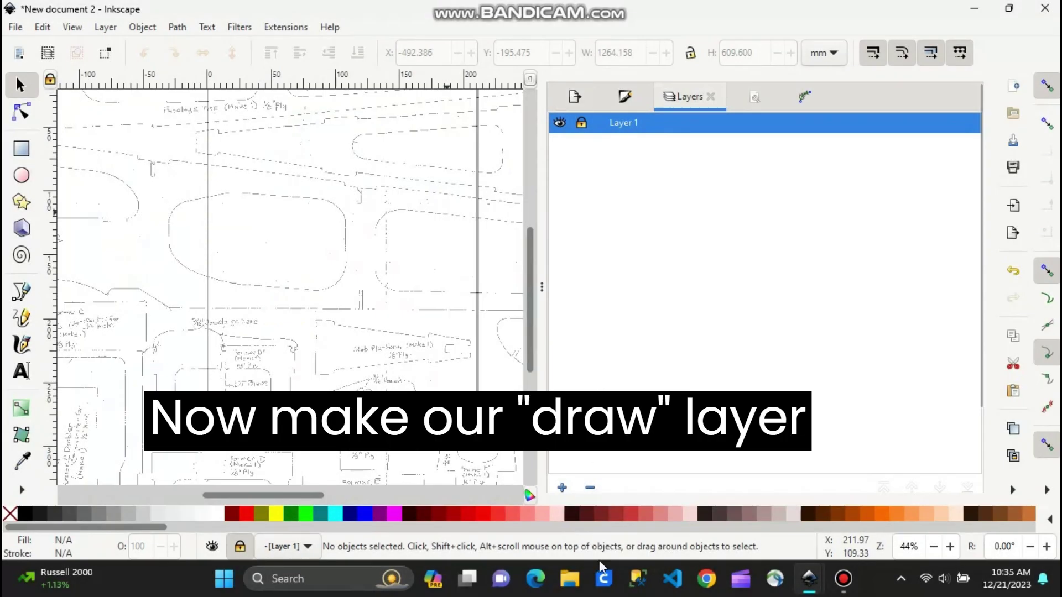
# - Add a layer named Draw above Layer 1 and collapse the layer list to widen the canvas
pyautogui.click(562, 480)
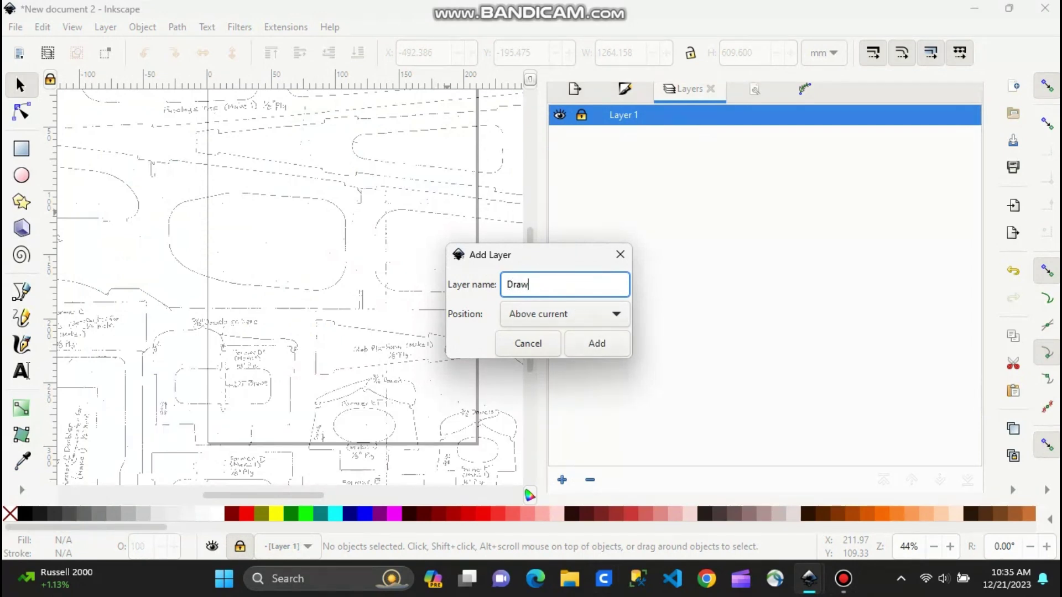
pyautogui.click(600, 346)
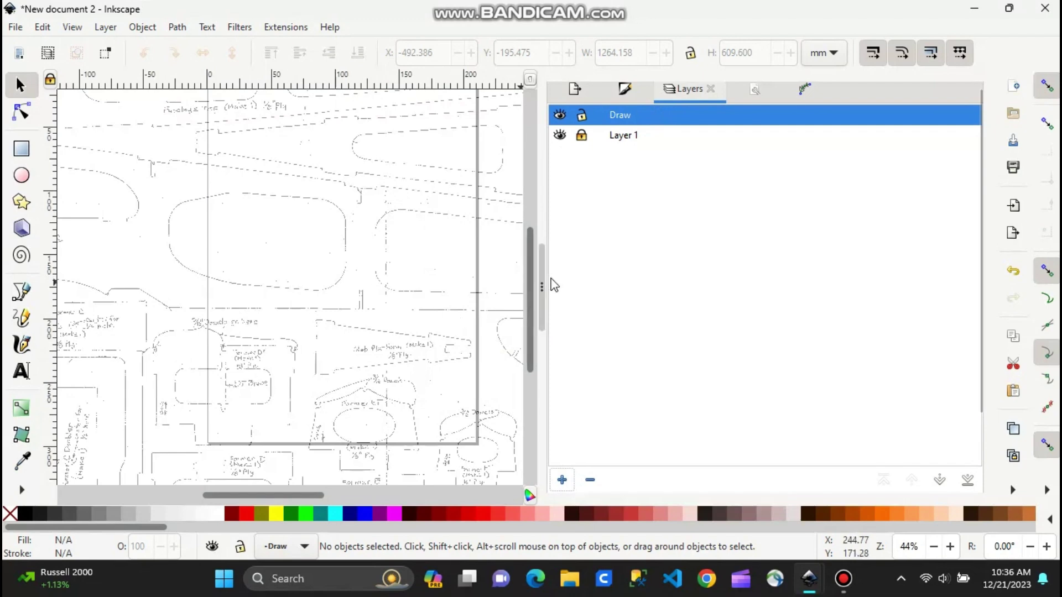
pyautogui.moveTo(544, 280); pyautogui.dragTo(902, 277)
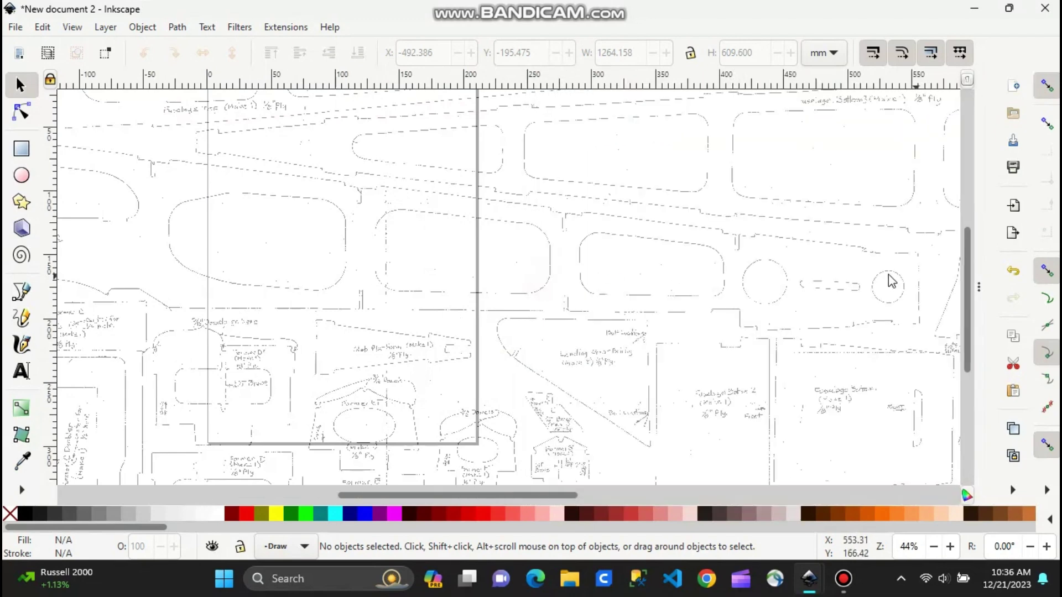
# - Place horizontal guides on Former B's top edge and shoulder line, and vertical guides at about X -230 mm (centre) and -170 mm (outer edge)
pyautogui.moveTo(260, 387)
pyautogui.mouseDown()
pyautogui.moveTo(301, 390)
pyautogui.moveTo(597, 278)
pyautogui.moveTo(722, 199)
pyautogui.mouseUp()
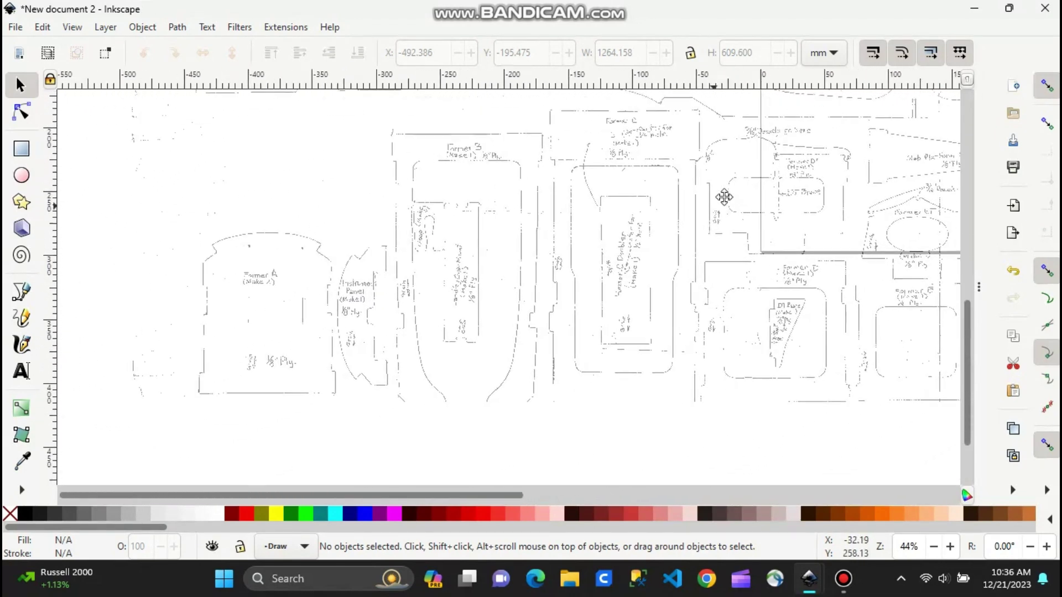
pyautogui.moveTo(716, 214); pyautogui.dragTo(682, 215)
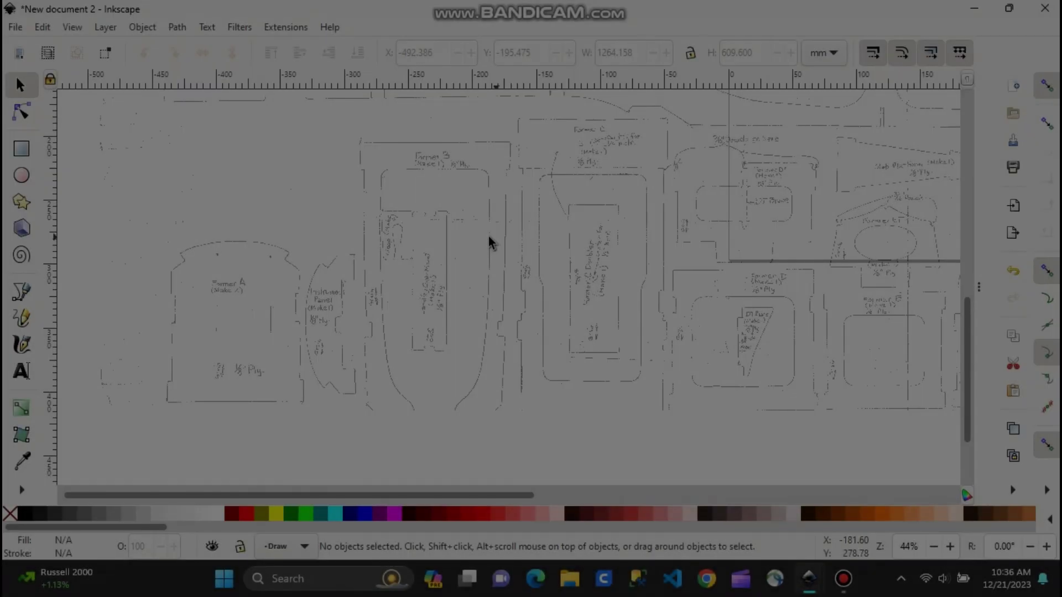
pyautogui.scroll(1, 488, 233)
pyautogui.scroll(6, 443, 265)
pyautogui.hscroll(-2, 443, 266)
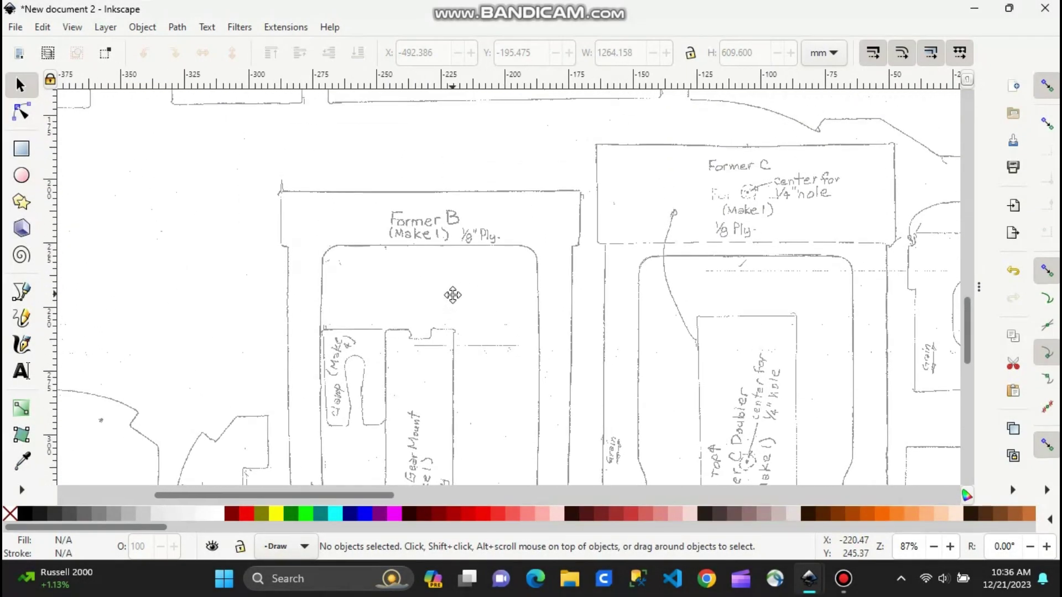
pyautogui.moveTo(609, 83); pyautogui.dragTo(609, 190)
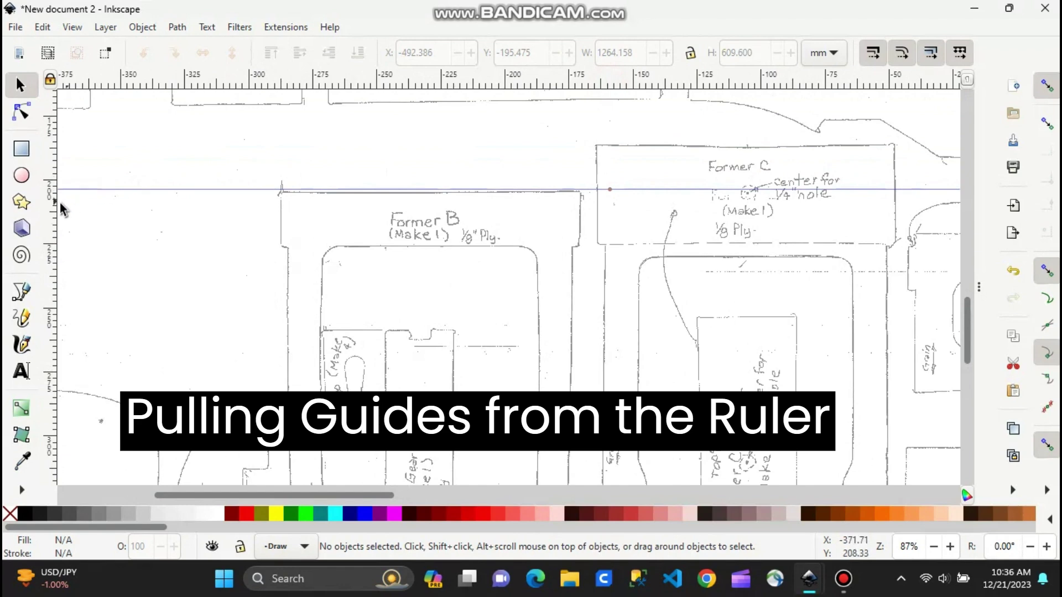
pyautogui.moveTo(54, 212); pyautogui.dragTo(429, 152)
pyautogui.moveTo(719, 84); pyautogui.dragTo(669, 244)
pyautogui.moveTo(56, 229); pyautogui.dragTo(581, 142)
# - Place vertical guides along the outer and inner edges of Former B's right leg, at about X -173.5 and -187 mm
pyautogui.press('+')
pyautogui.press('+')
pyautogui.press('+')
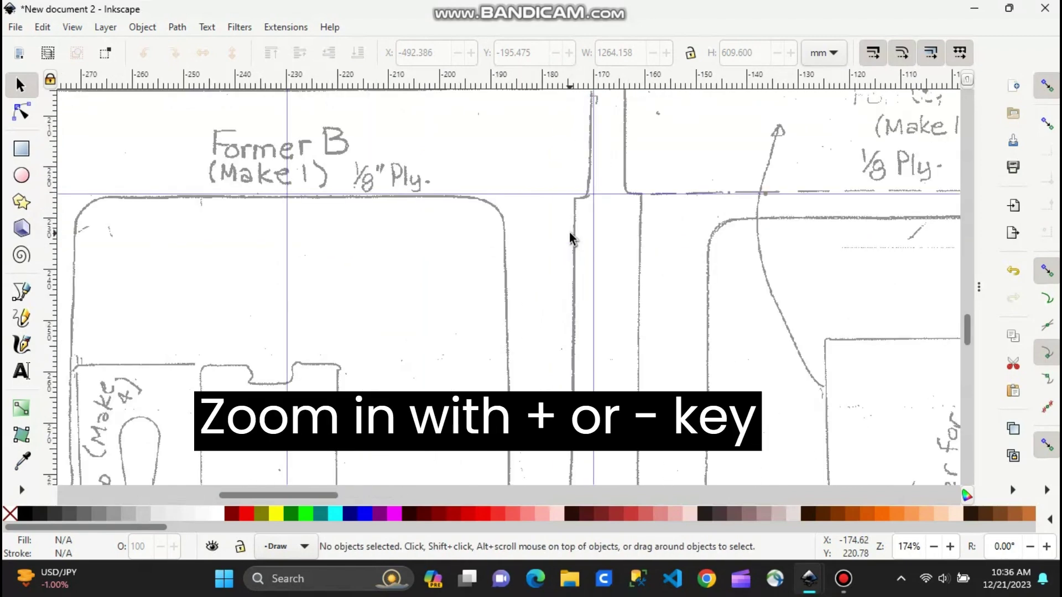
pyautogui.moveTo(600, 187); pyautogui.dragTo(567, 201)
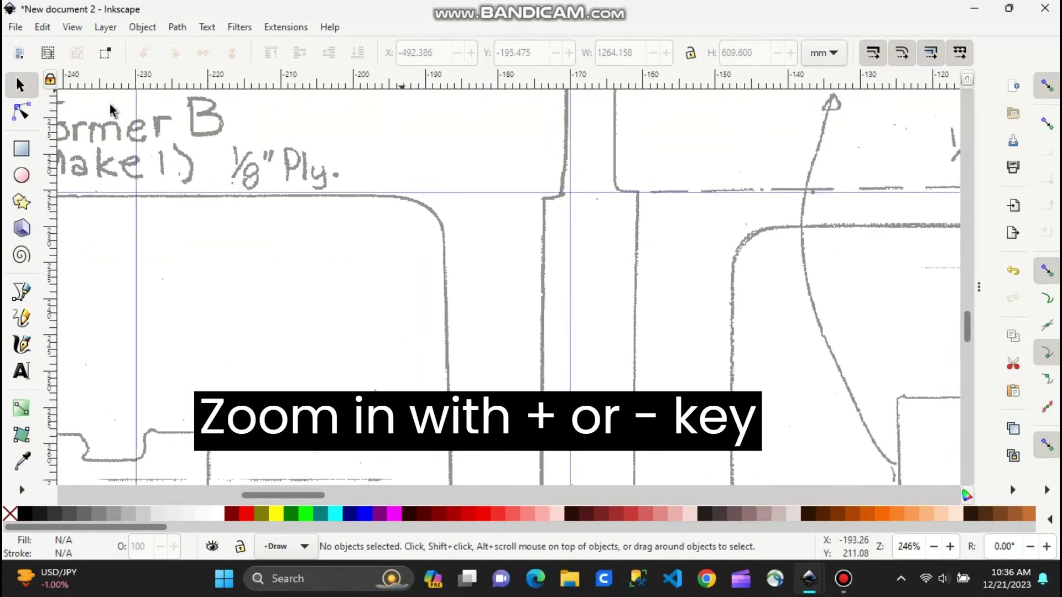
pyautogui.moveTo(53, 166); pyautogui.dragTo(546, 157)
pyautogui.moveTo(52, 227); pyautogui.dragTo(449, 143)
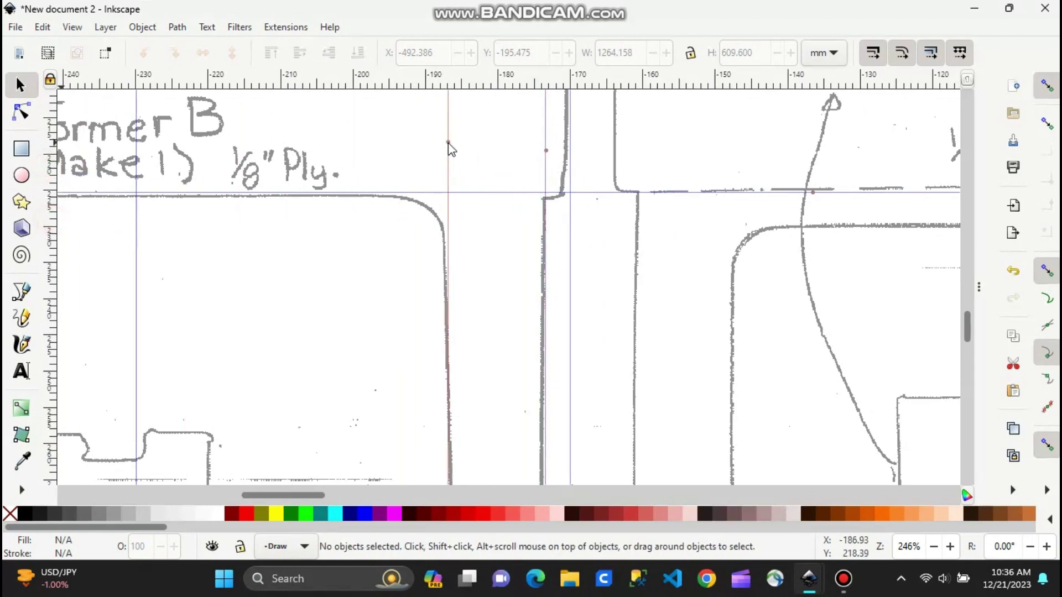
# - Place horizontal guides at the lower and upper edges of the notch in Former B's right leg, the upper one at about Y 344.5 mm
pyautogui.scroll(-15, 423, 205)
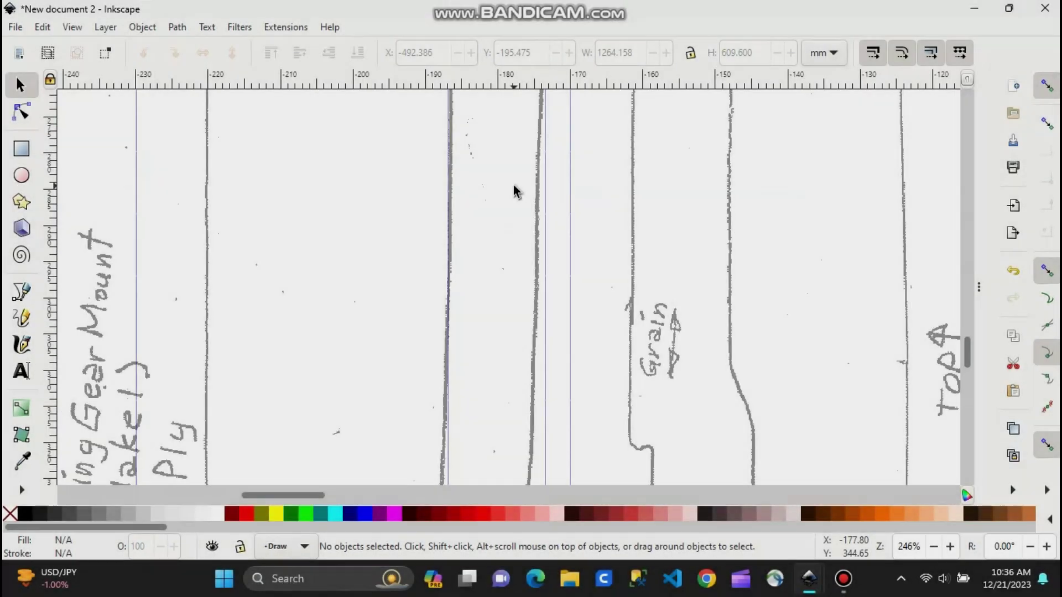
pyautogui.scroll(-15, 514, 185)
pyautogui.scroll(5, 513, 184)
pyautogui.scroll(-12, 477, 284)
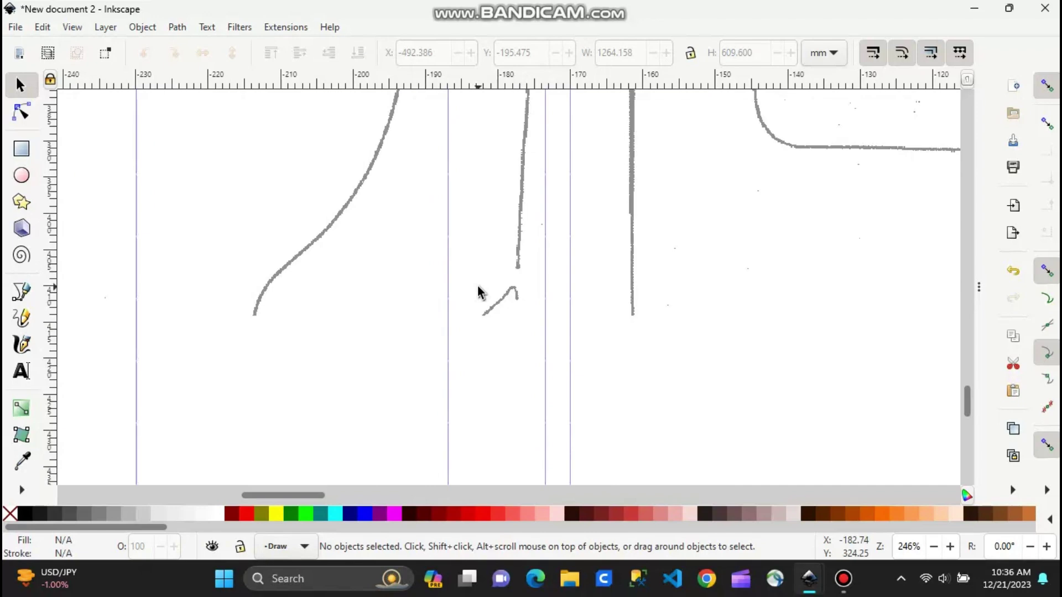
pyautogui.scroll(10, 477, 283)
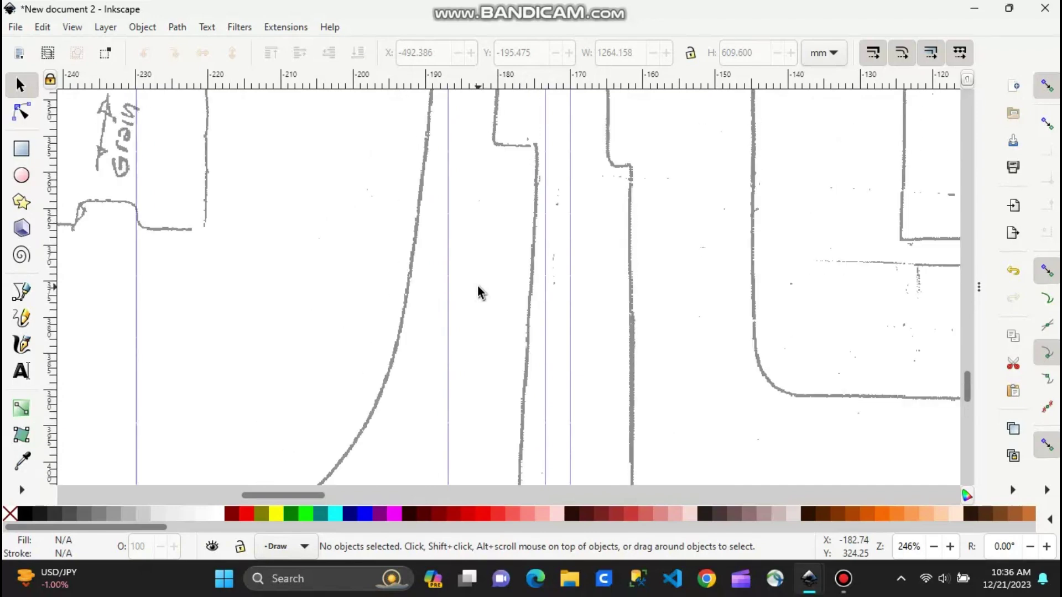
pyautogui.moveTo(623, 86); pyautogui.dragTo(619, 272)
pyautogui.moveTo(671, 86); pyautogui.dragTo(666, 185)
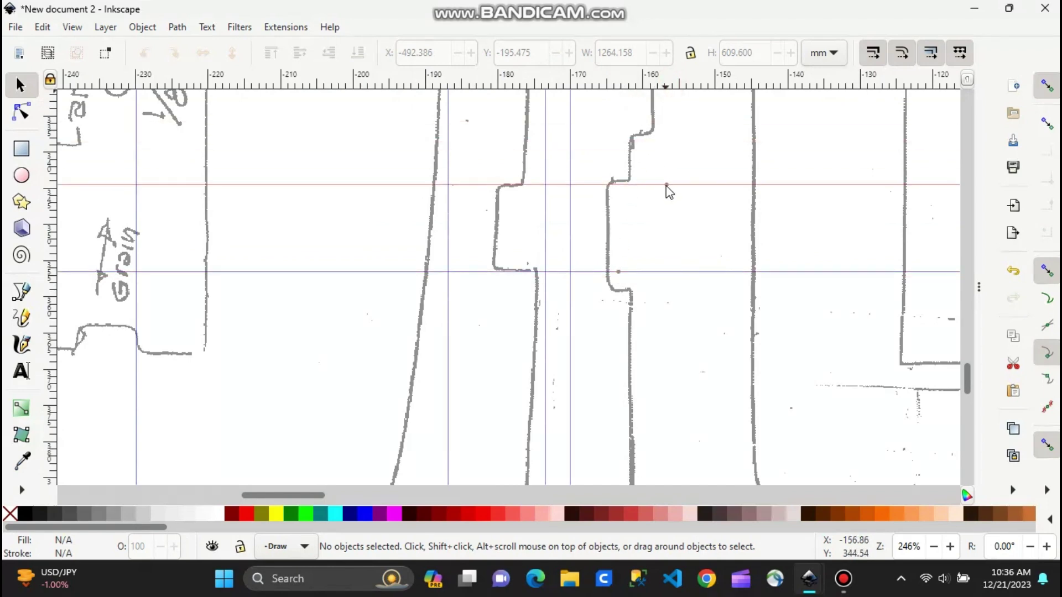
# - Place a horizontal guide below Former B at about Y 437 mm and a vertical guide near its lower leg tip at about X -181.5 mm
pyautogui.scroll(-5, 622, 188)
pyautogui.press('-')
pyautogui.press('-')
pyautogui.press('-')
pyautogui.press('-')
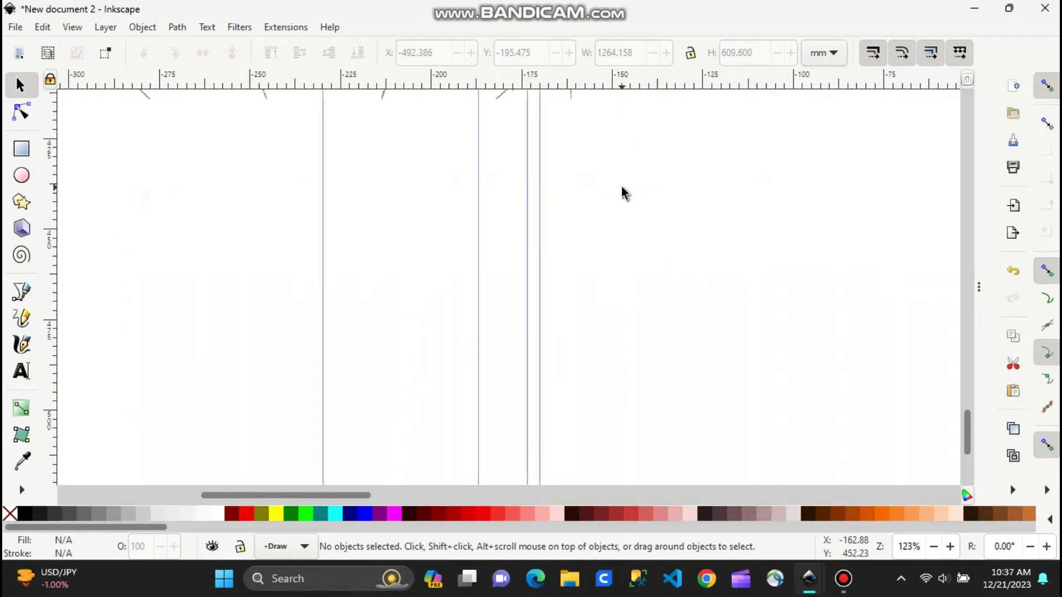
pyautogui.moveTo(453, 237)
pyautogui.mouseDown()
pyautogui.moveTo(441, 301)
pyautogui.moveTo(396, 311)
pyautogui.mouseUp()
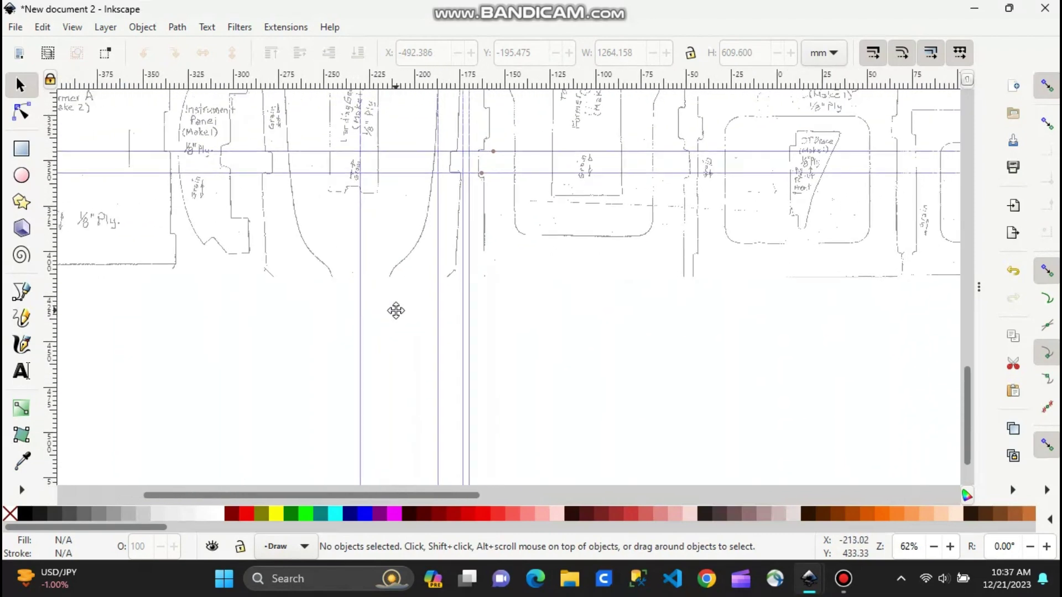
pyautogui.moveTo(562, 91); pyautogui.dragTo(524, 319)
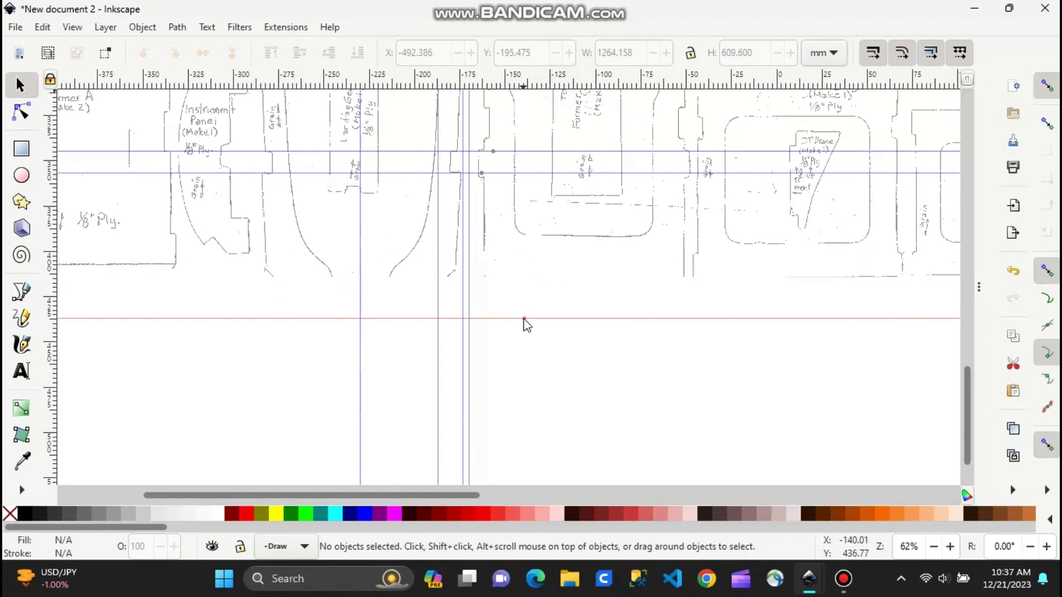
pyautogui.scroll(3, 456, 278)
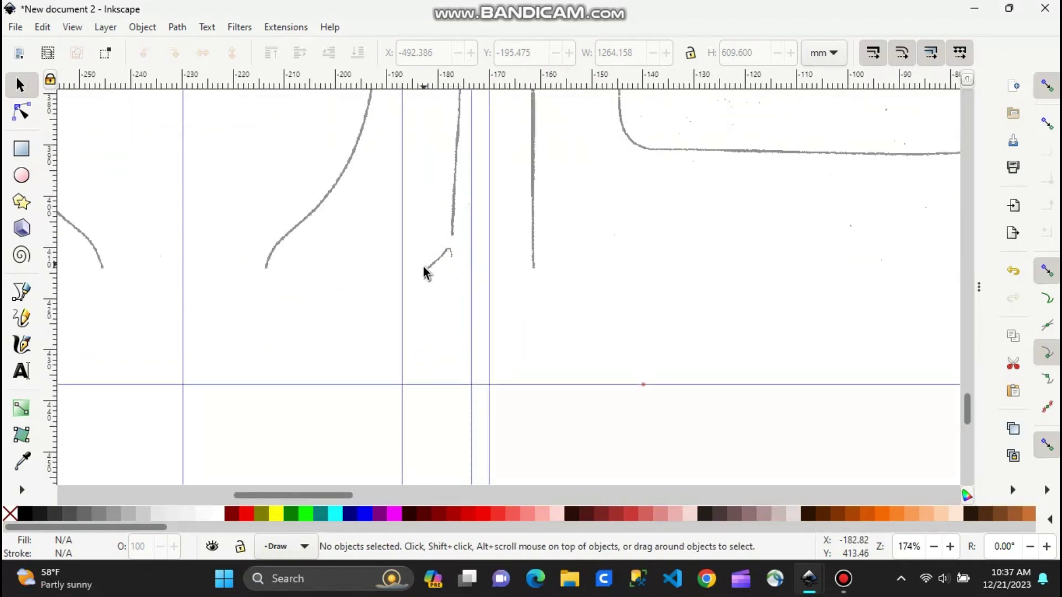
pyautogui.moveTo(54, 283); pyautogui.dragTo(431, 218)
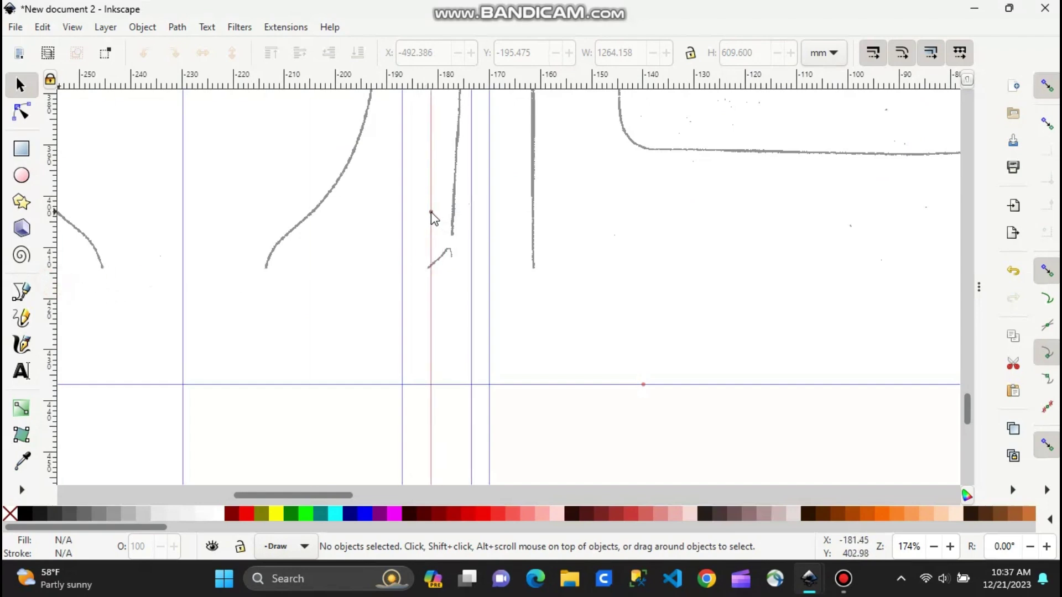
pyautogui.scroll(10, 403, 294)
pyautogui.hscroll(-2, 372, 330)
pyautogui.scroll(12, 368, 365)
pyautogui.hscroll(-1, 406, 408)
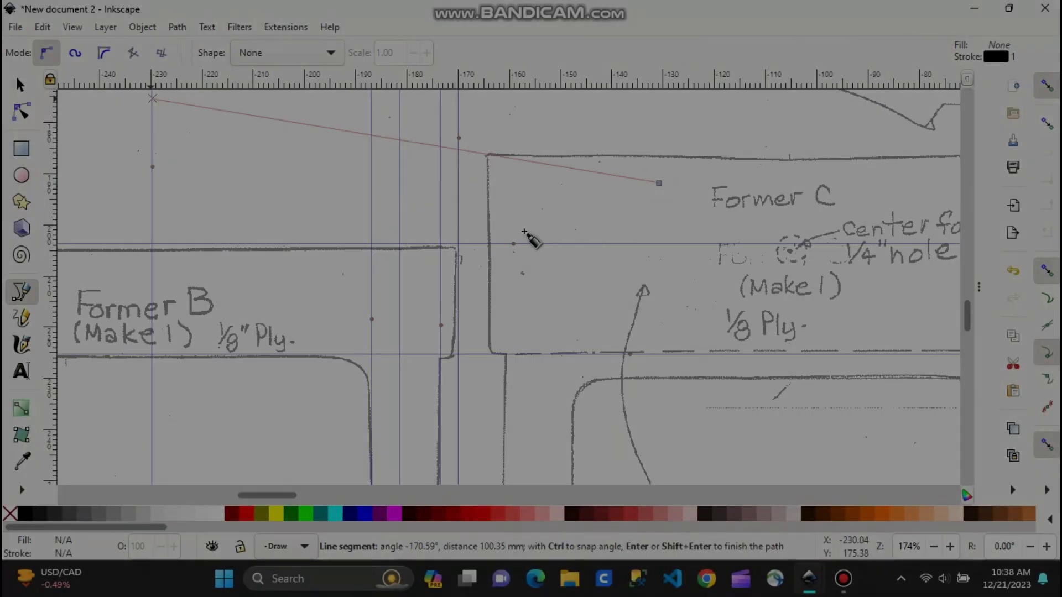
pyautogui.press('Return')
# - Review the document's snap settings for objects, grids and guides, and collapse the properties again
pyautogui.click(15, 27)
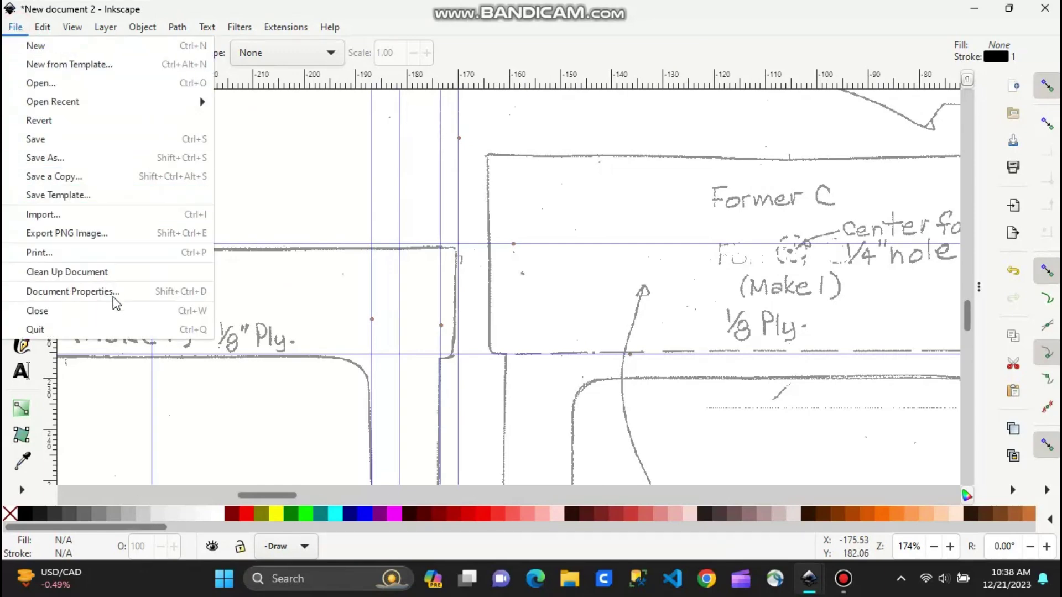
pyautogui.click(72, 292)
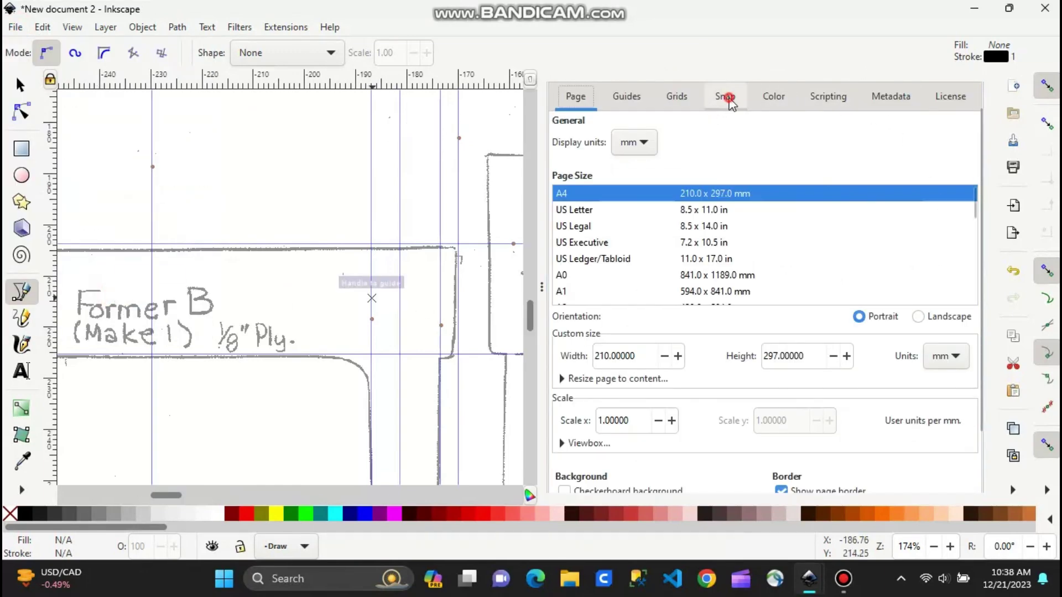
pyautogui.click(726, 97)
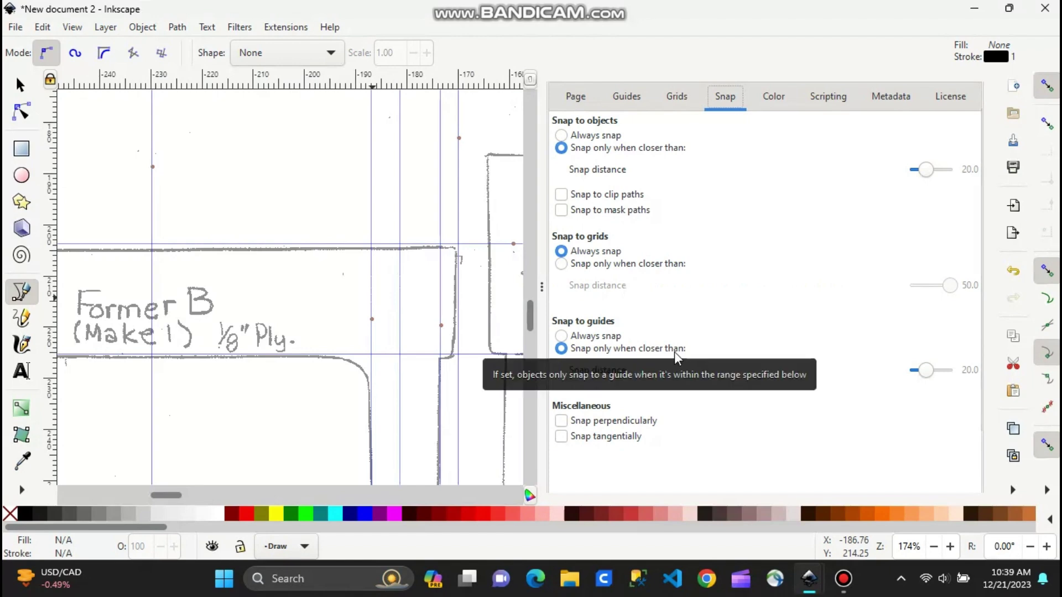
pyautogui.click(542, 287)
# - With the Bezier tool, start Former B's half outline at the upper centre guide intersection and trace its upper edge and right leg down to the notch
pyautogui.moveTo(257, 221); pyautogui.dragTo(537, 184)
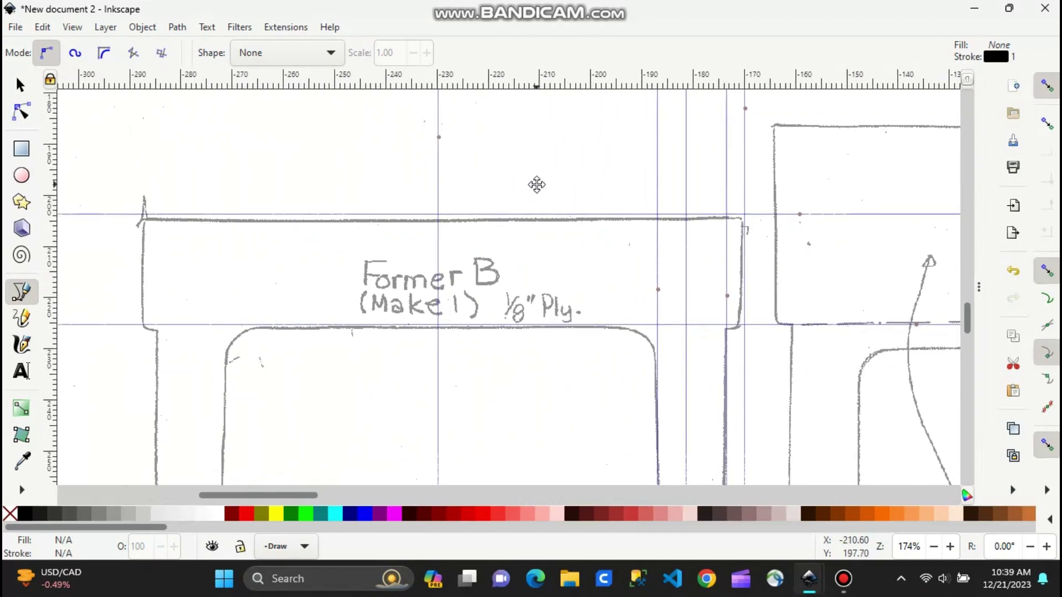
pyautogui.click(25, 292)
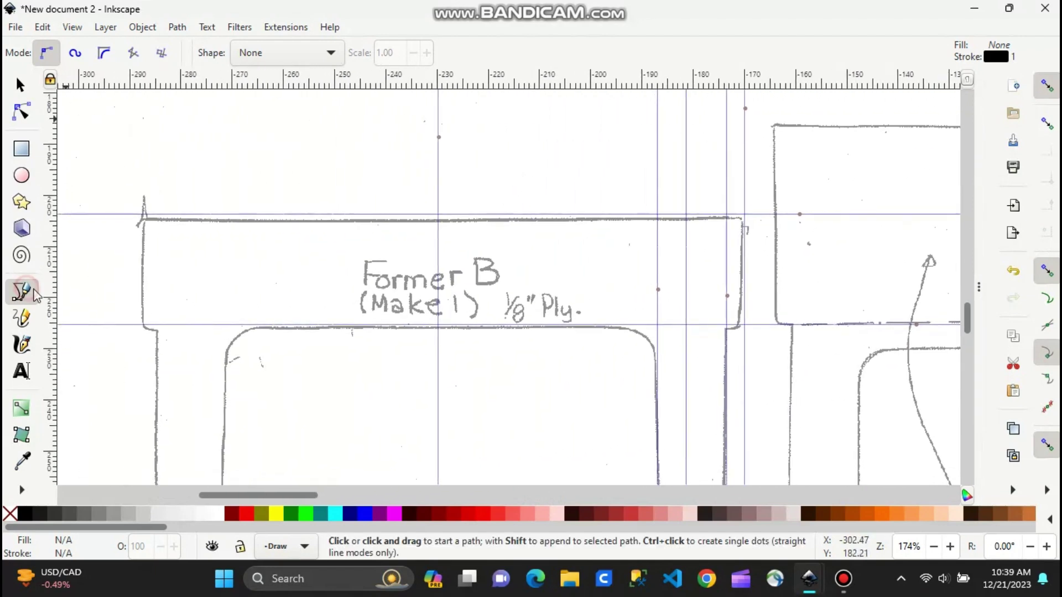
pyautogui.click(439, 214)
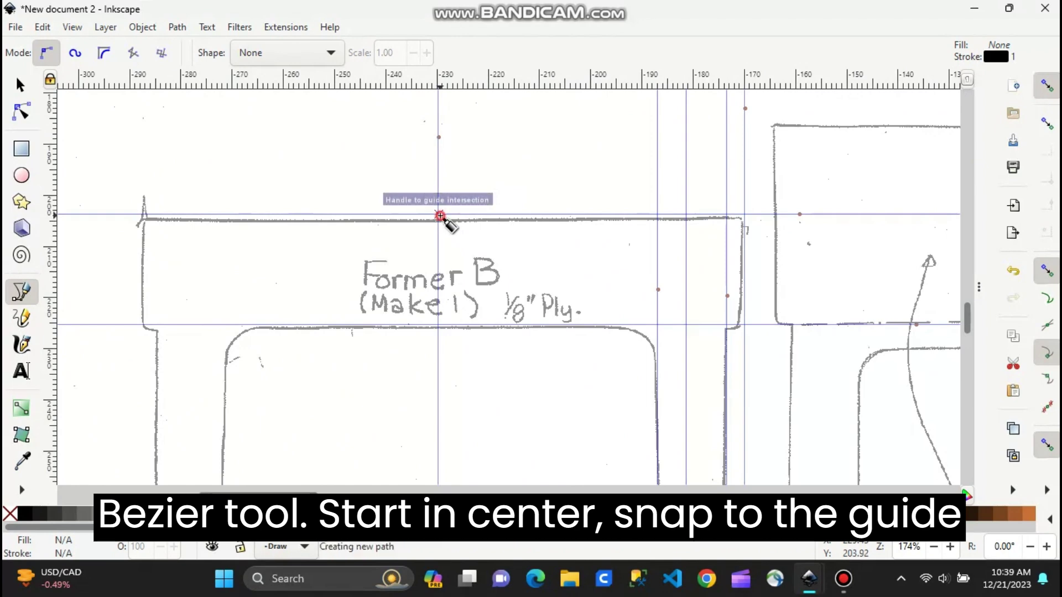
pyautogui.click(744, 215)
pyautogui.click(727, 326)
pyautogui.moveTo(657, 380)
pyautogui.mouseDown()
pyautogui.moveTo(612, 136)
pyautogui.moveTo(635, 154)
pyautogui.mouseUp()
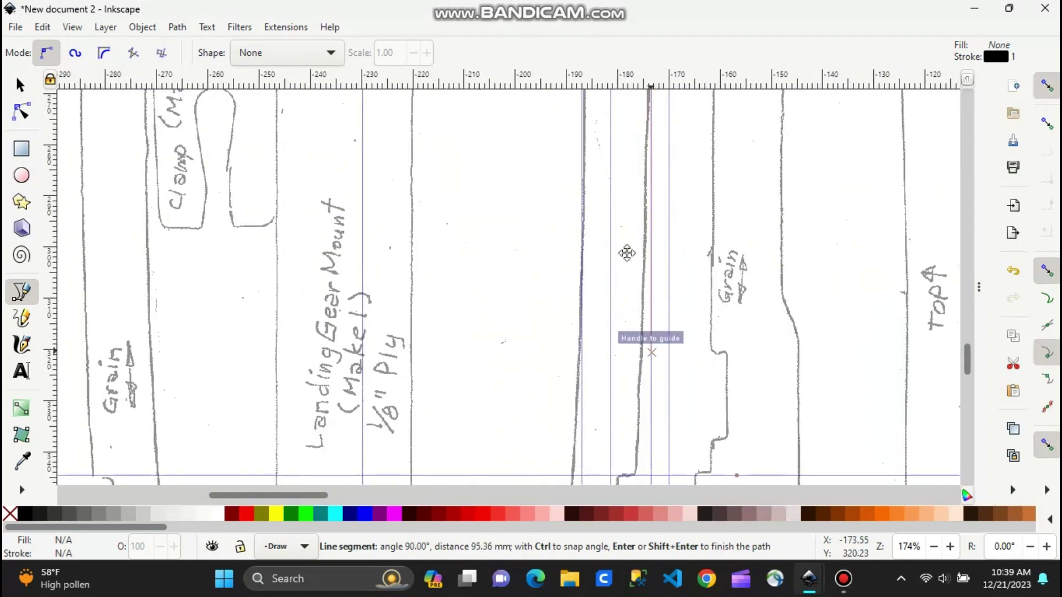
pyautogui.moveTo(636, 296); pyautogui.dragTo(611, 116)
pyautogui.click(609, 239)
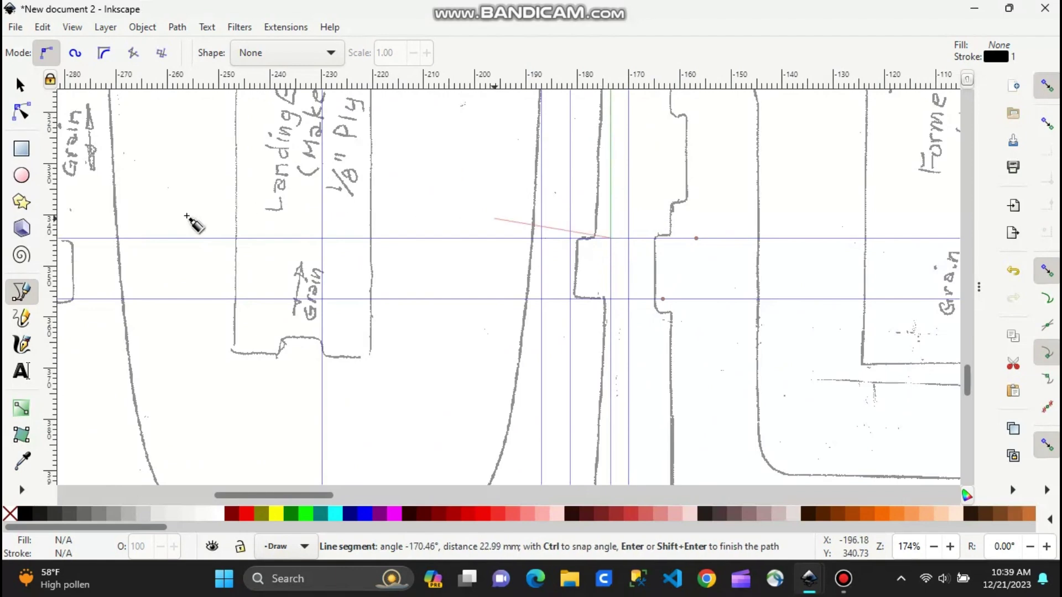
# - Place a vertical guide inside the right leg's notch at about X -178 mm and continue the half outline around the notch, snapping to the guides
pyautogui.moveTo(52, 260); pyautogui.dragTo(590, 216)
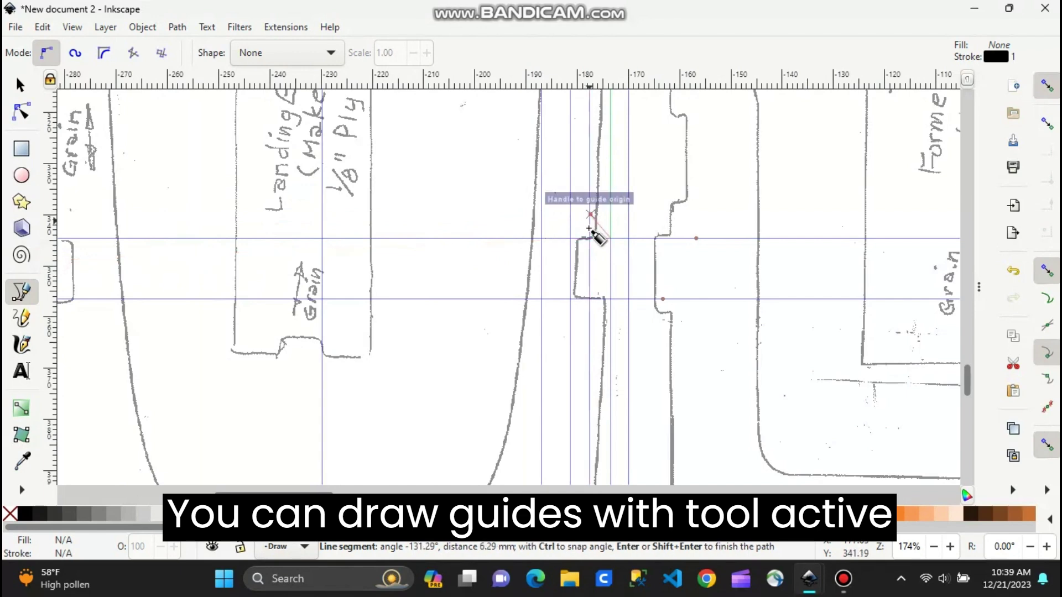
pyautogui.click(587, 298)
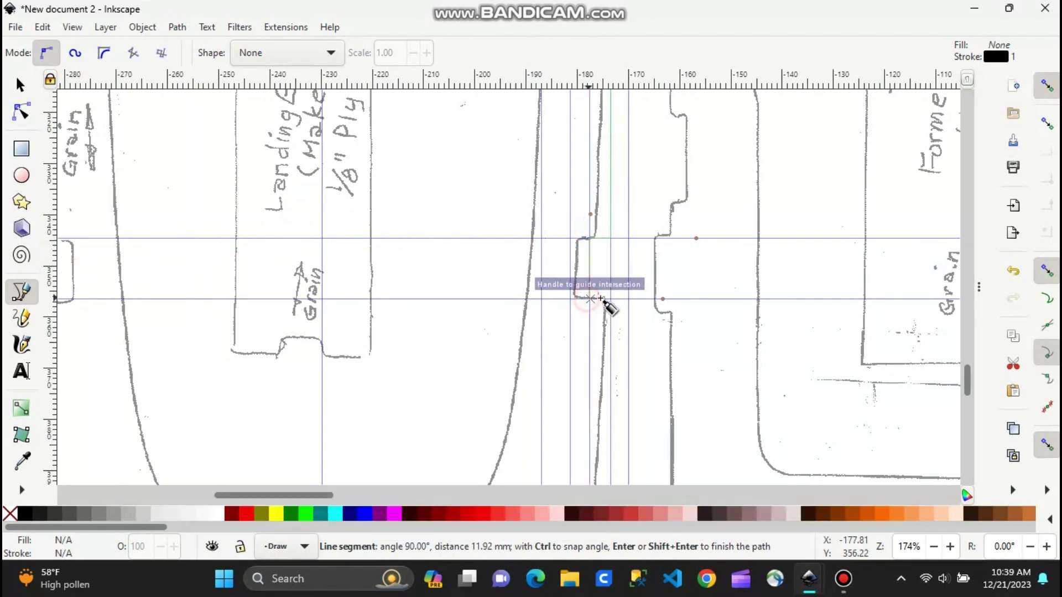
pyautogui.click(607, 299)
# - Place a horizontal guide at the tip of Former B's right leg, at about Y 410.4 mm
pyautogui.scroll(-10, 605, 337)
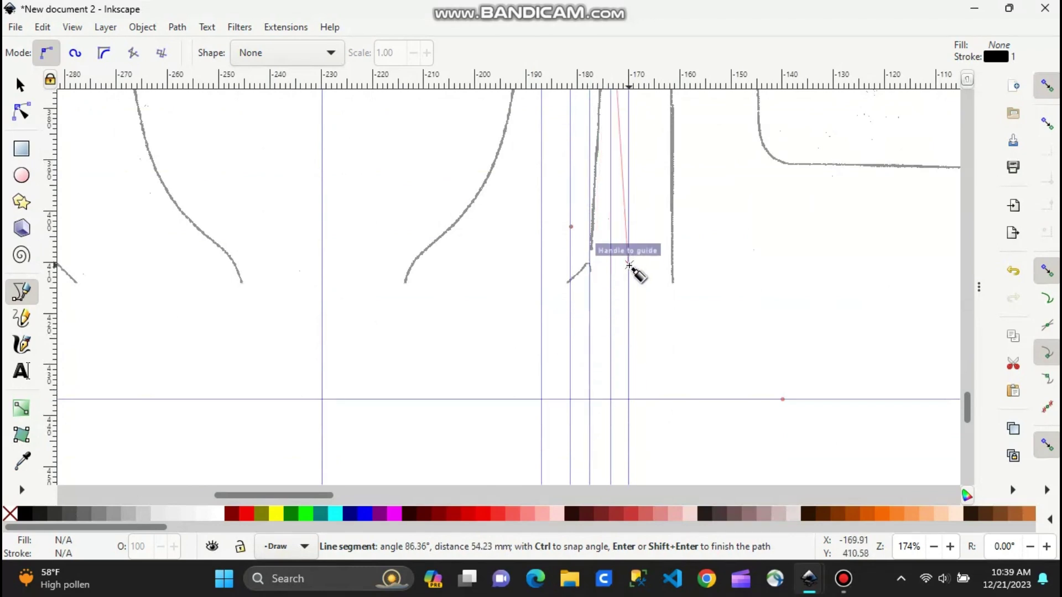
pyautogui.moveTo(773, 83); pyautogui.dragTo(779, 266)
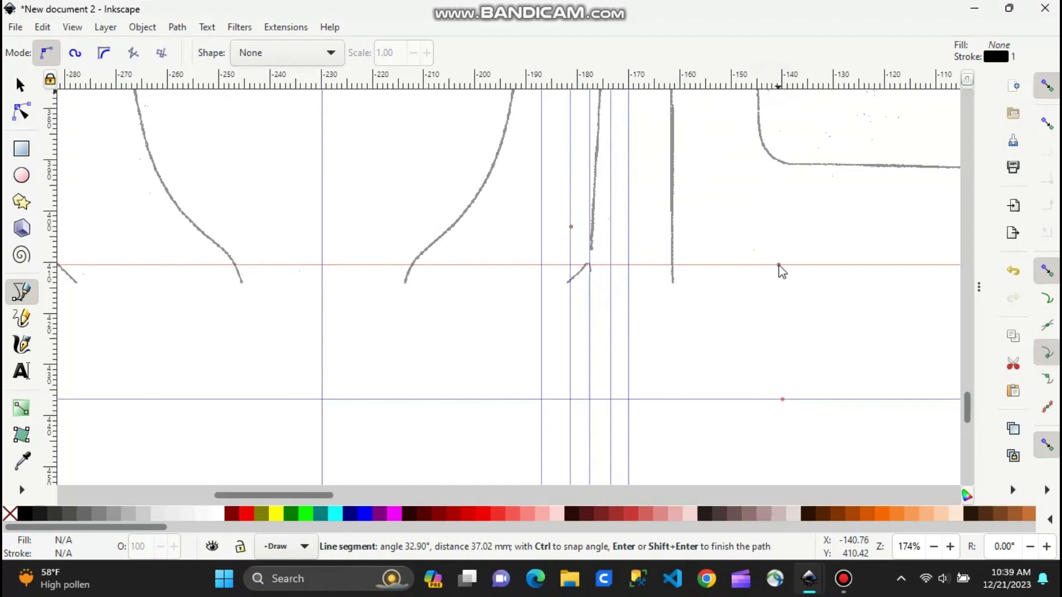
pyautogui.moveTo(779, 266); pyautogui.dragTo(780, 266)
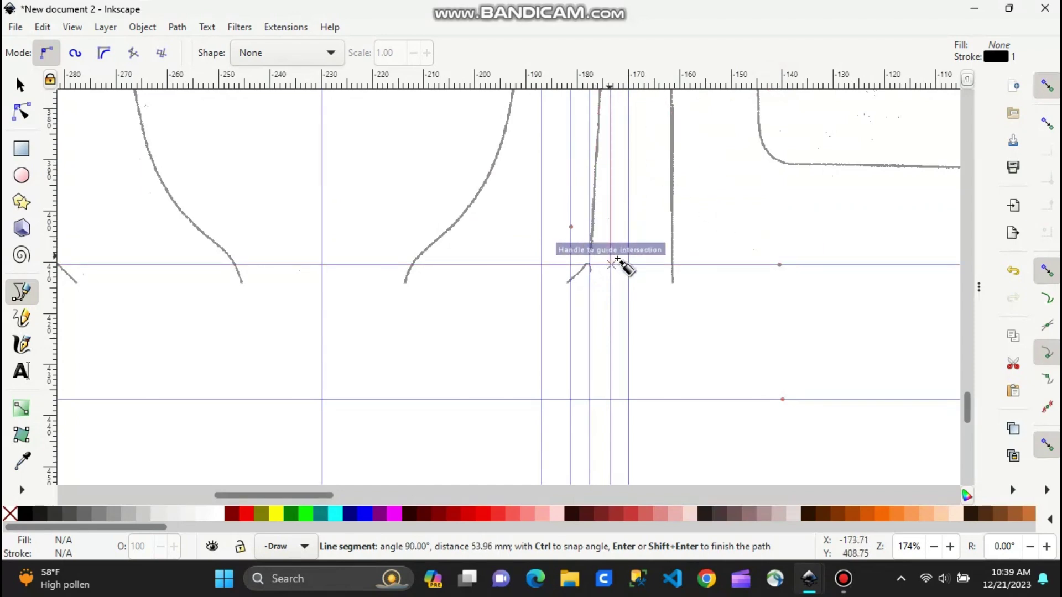
# - Continue the outline around the leg tip down to the Y 437 mm guide and end the path at the vertical centre guide
pyautogui.keyDown('ctrl'); pyautogui.scroll(-2, 619, 262); pyautogui.keyUp('ctrl')
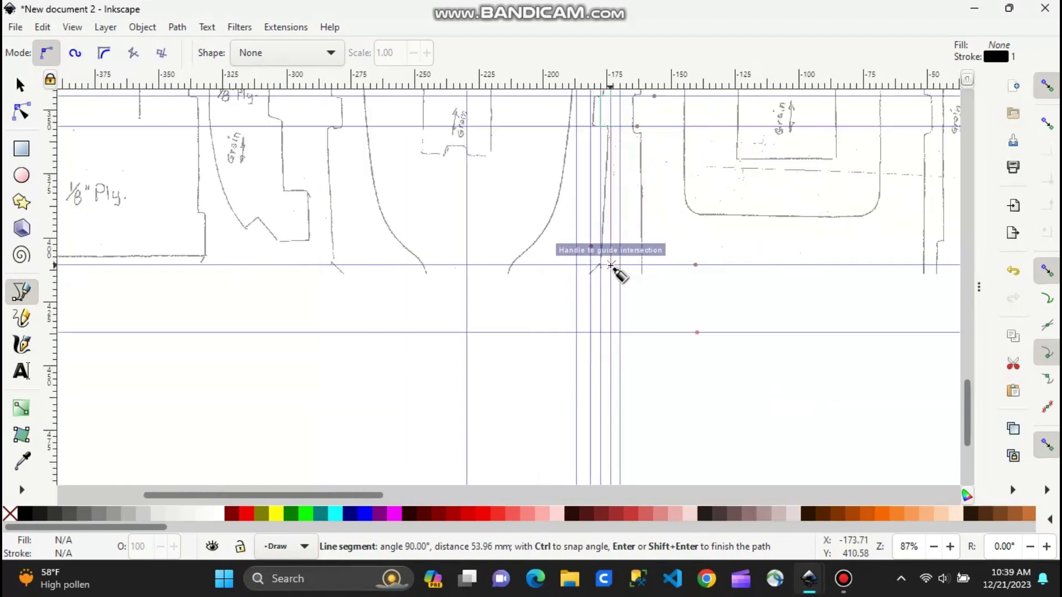
pyautogui.click(602, 265)
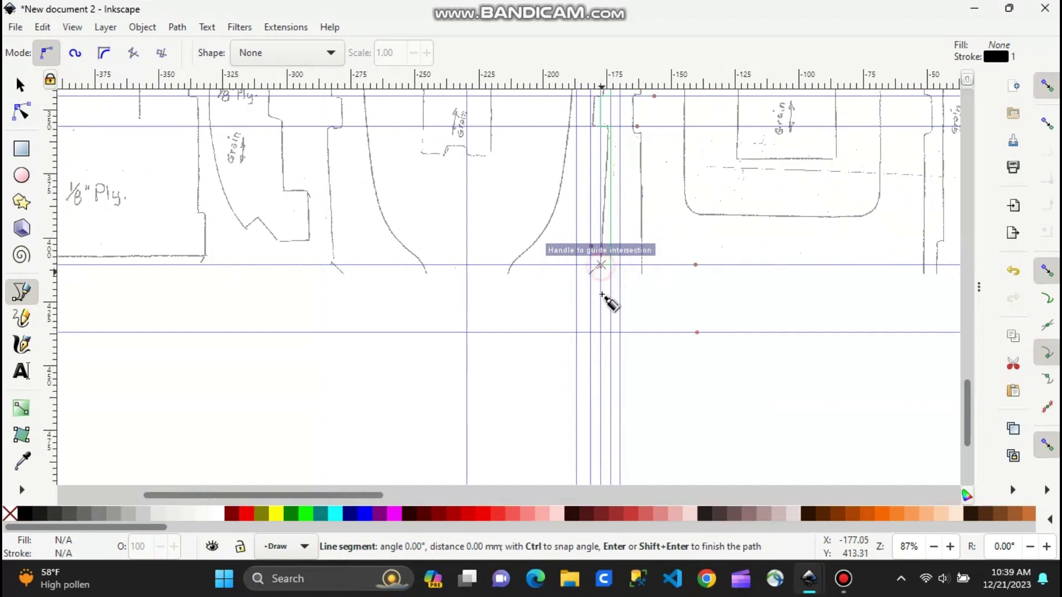
pyautogui.click(601, 331)
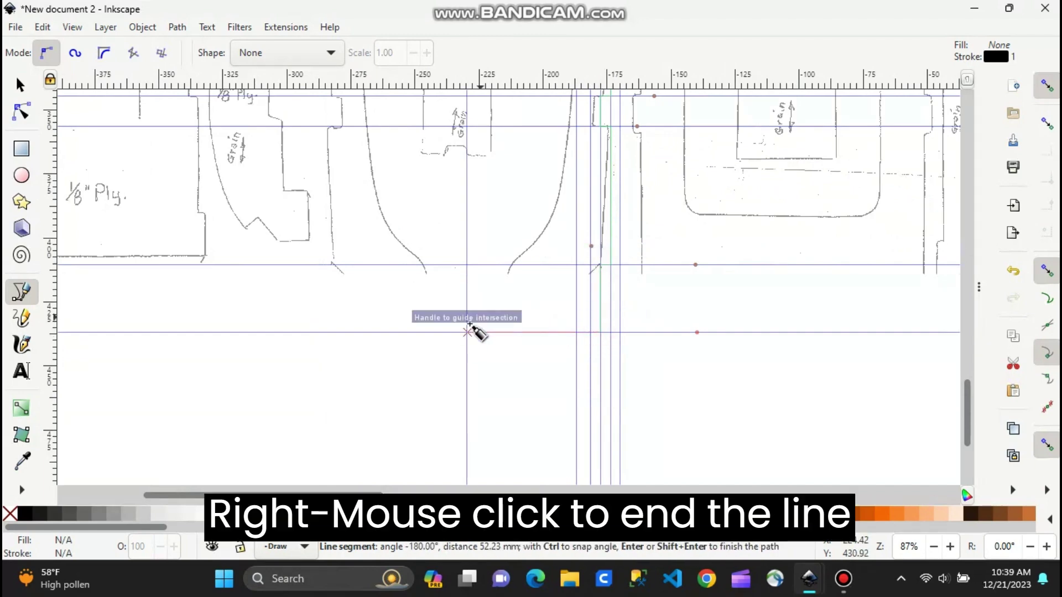
pyautogui.rightClick(467, 332)
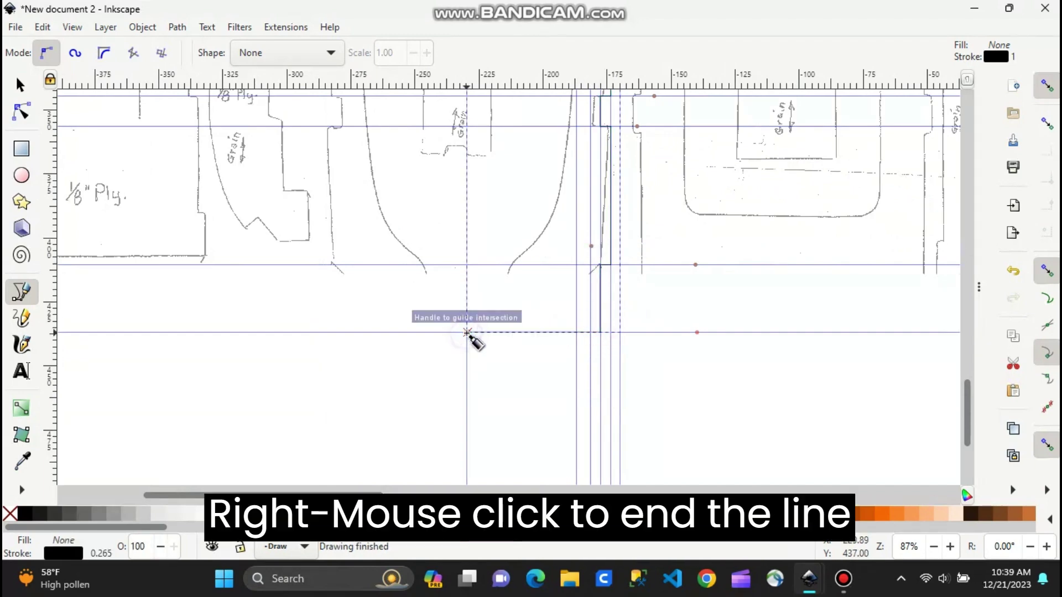
# - Delete the guides around Former B's upper part and right leg, keeping the vertical centre guide
pyautogui.scroll(15, 719, 276)
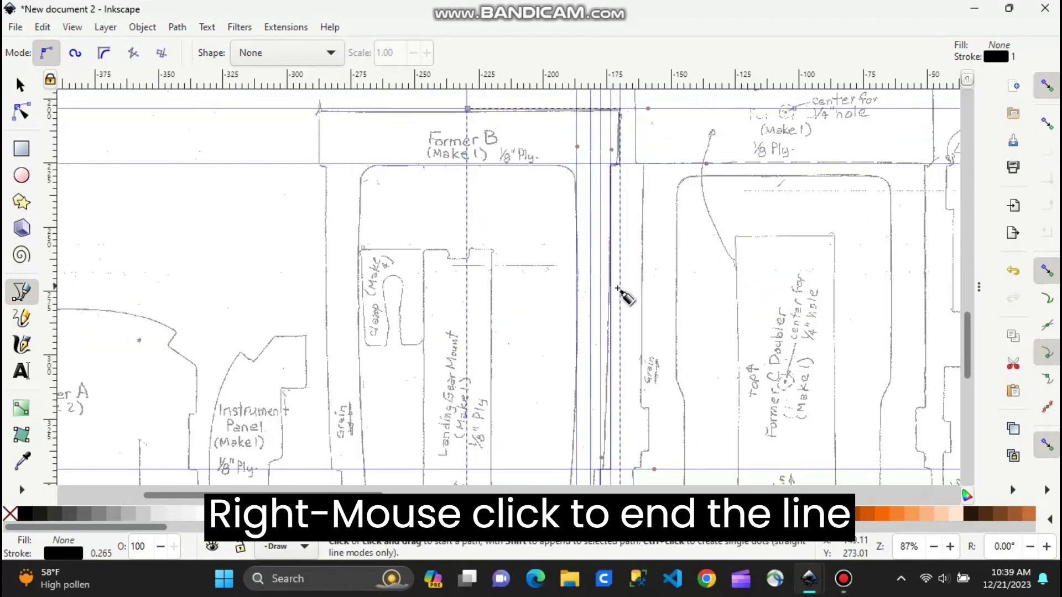
pyautogui.moveTo(618, 238); pyautogui.dragTo(474, 313)
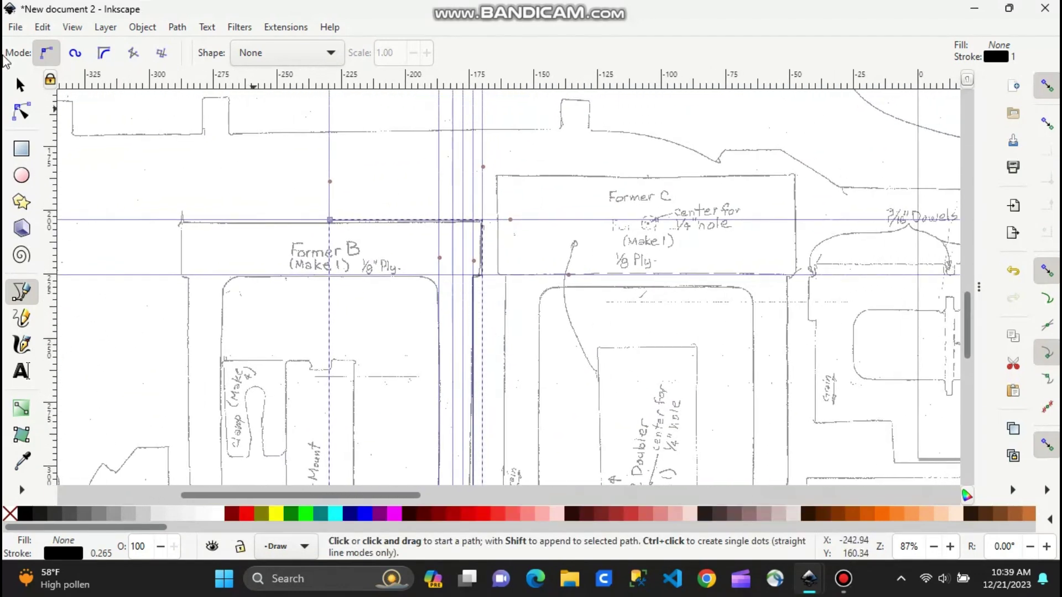
pyautogui.click(23, 92)
pyautogui.click(387, 165)
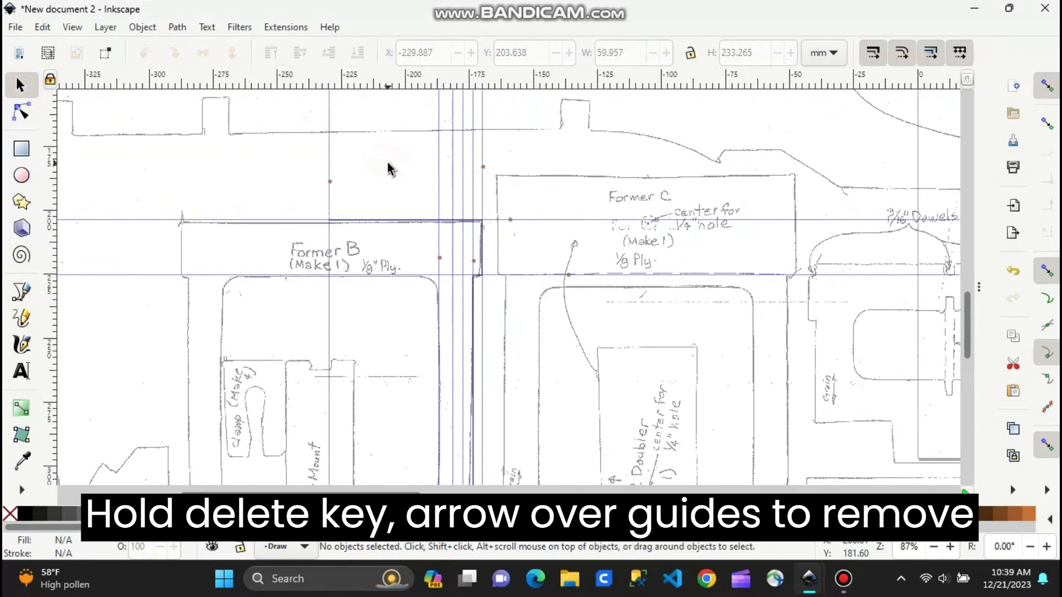
pyautogui.press('Delete')
pyautogui.press('Delete')
pyautogui.press('Delete')
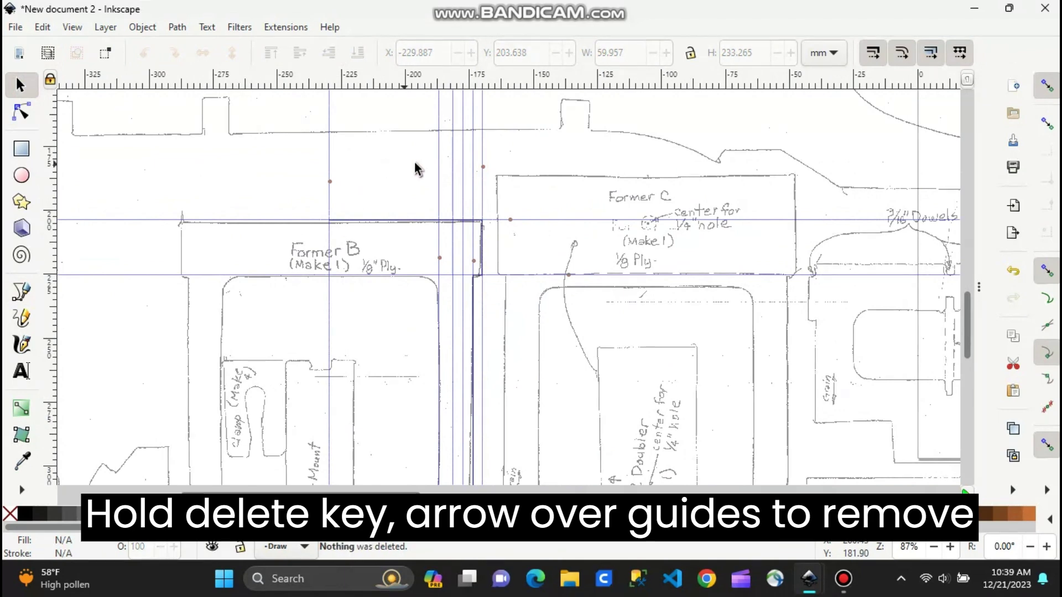
pyautogui.press('Delete')
pyautogui.press('Delete')
pyautogui.press('Delete')
pyautogui.press('Delete')
pyautogui.press('Delete')
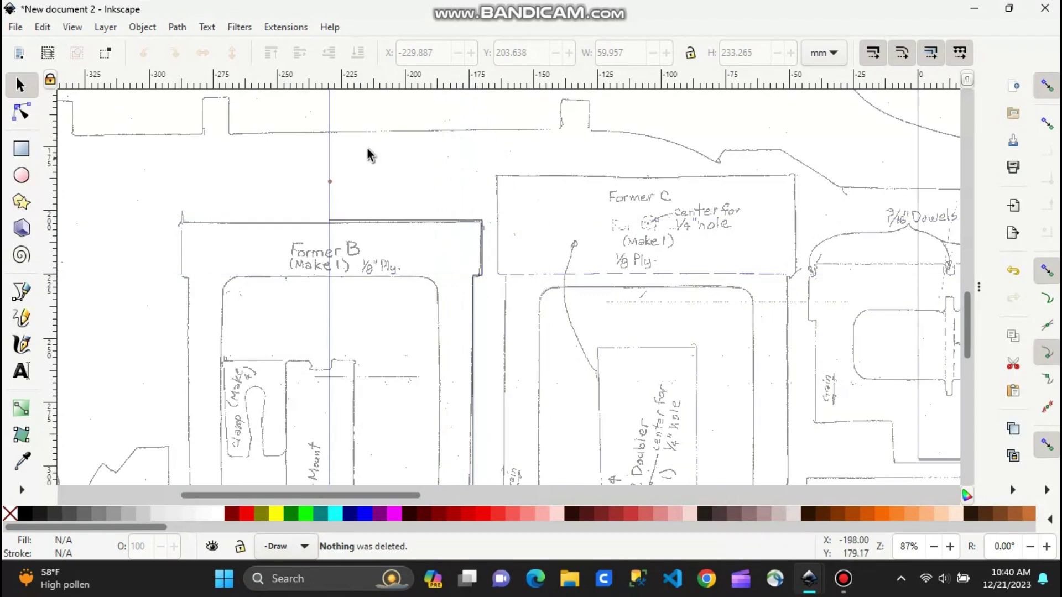
# - Delete the horizontal guides at the right leg's notch and tip, keeping the one at Y 437 mm
pyautogui.scroll(-8, 394, 162)
pyautogui.press('Delete')
pyautogui.press('Delete')
pyautogui.press('Delete')
pyautogui.scroll(-3, 573, 412)
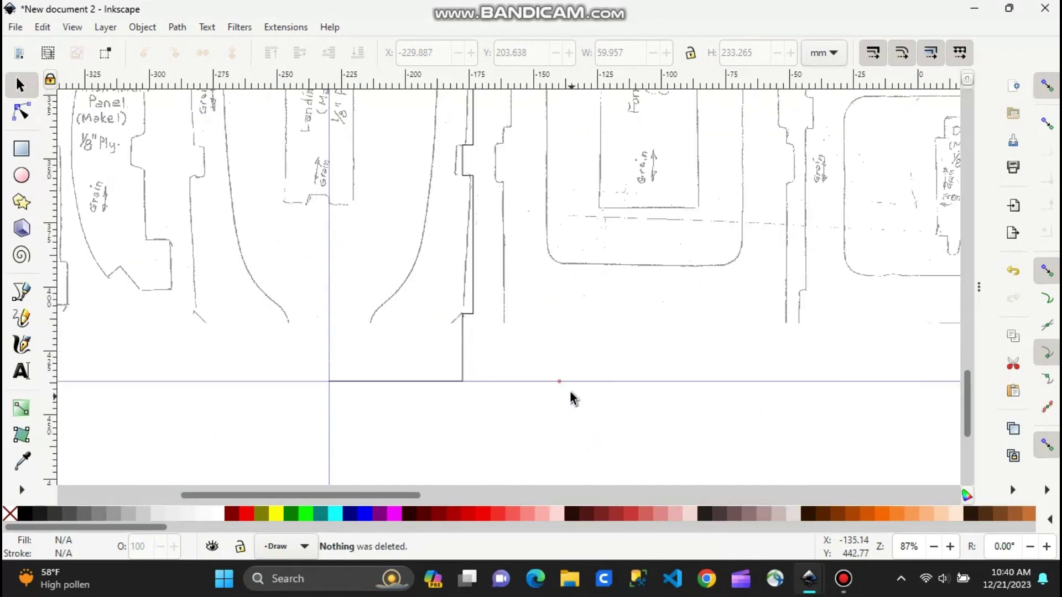
# - Hide Layer 1 with the scanned plan and collapse the layer list
pyautogui.scroll(7, 571, 392)
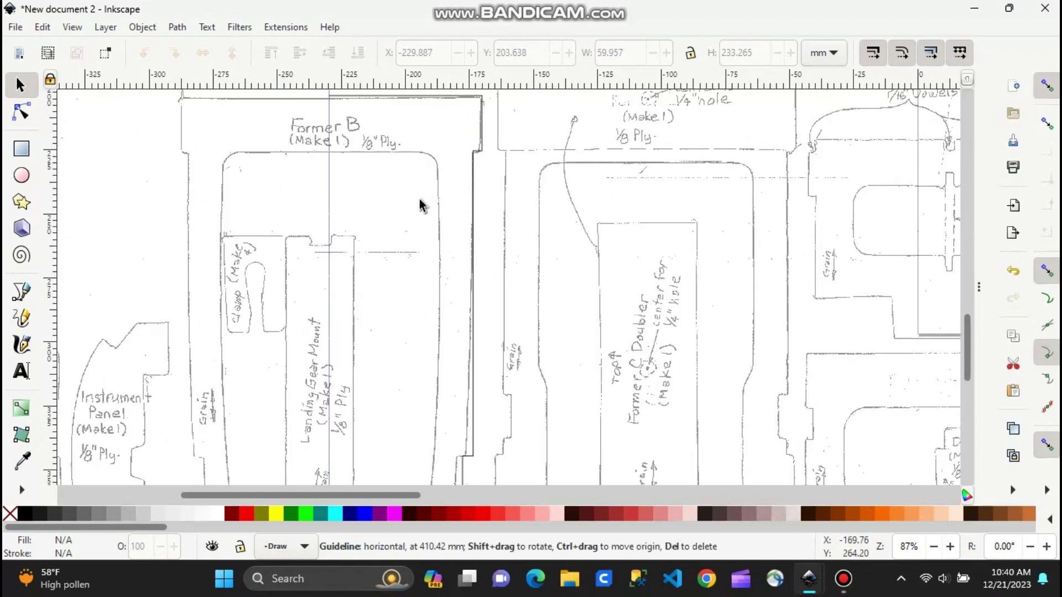
pyautogui.scroll(2, 448, 242)
pyautogui.hscroll(-4, 448, 242)
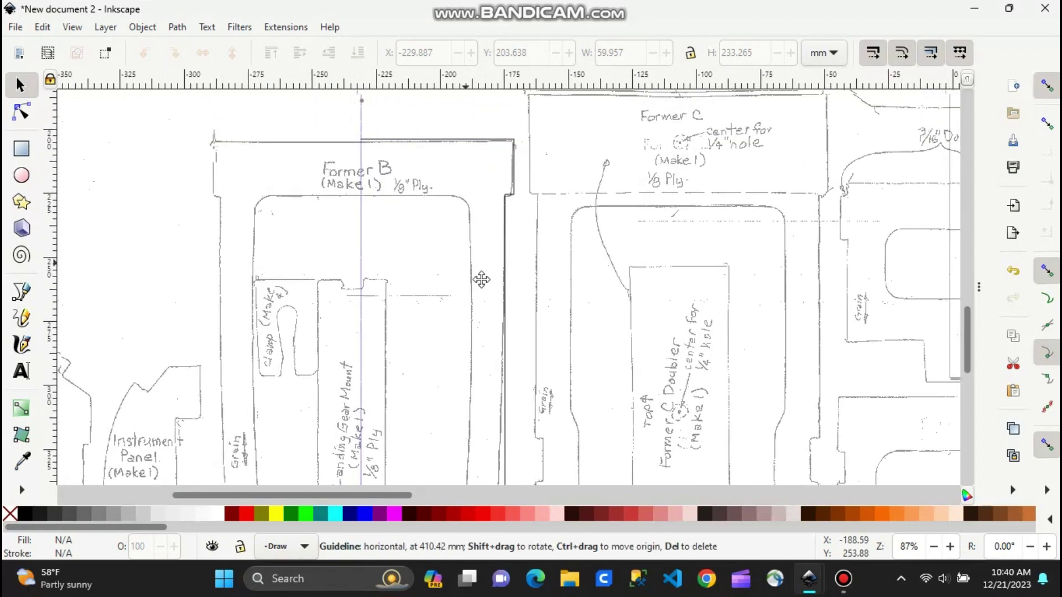
pyautogui.moveTo(565, 302); pyautogui.dragTo(501, 288)
pyautogui.click(105, 28)
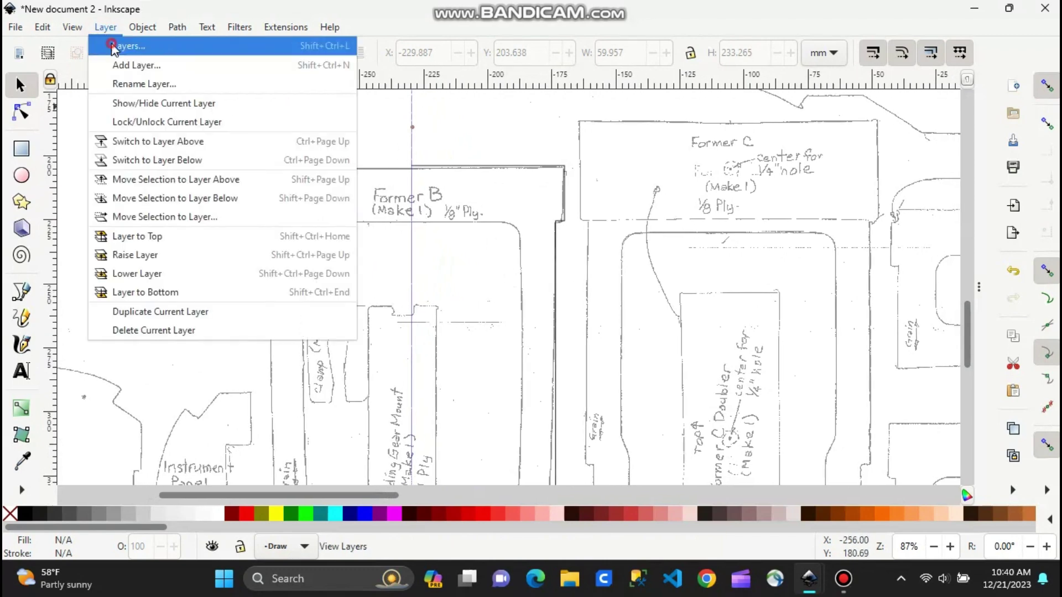
pyautogui.click(102, 44)
pyautogui.click(561, 113)
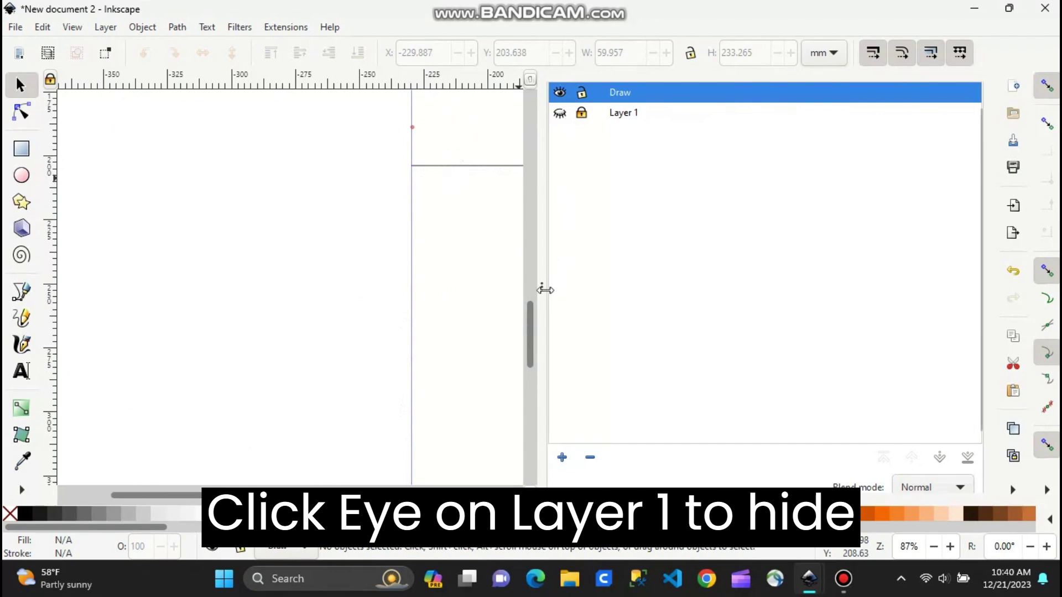
pyautogui.moveTo(544, 290); pyautogui.dragTo(811, 284)
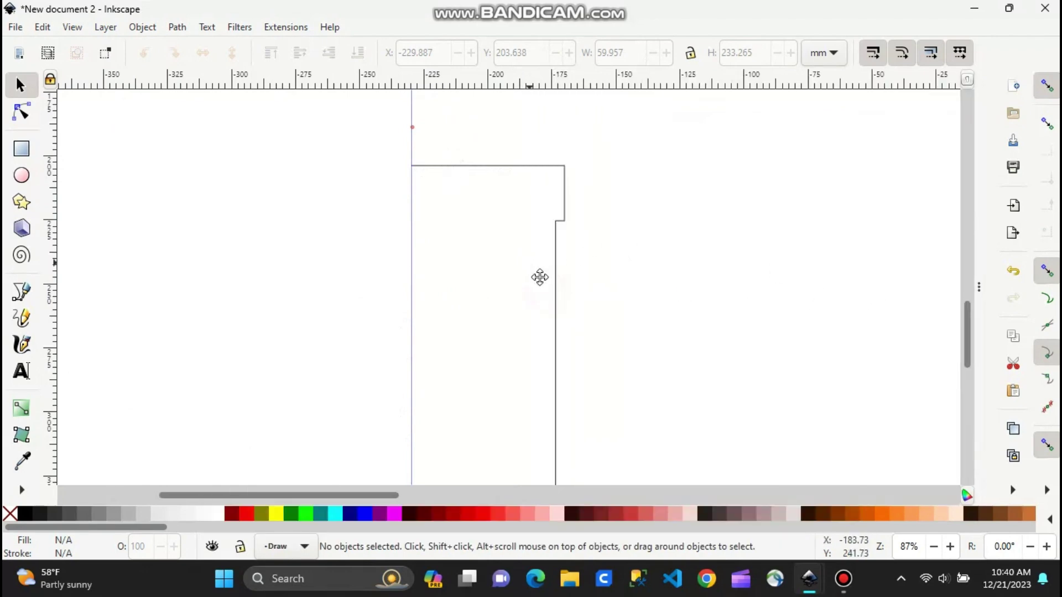
# - Make a copy of Former B's traced half outline
pyautogui.scroll(-2, 535, 283)
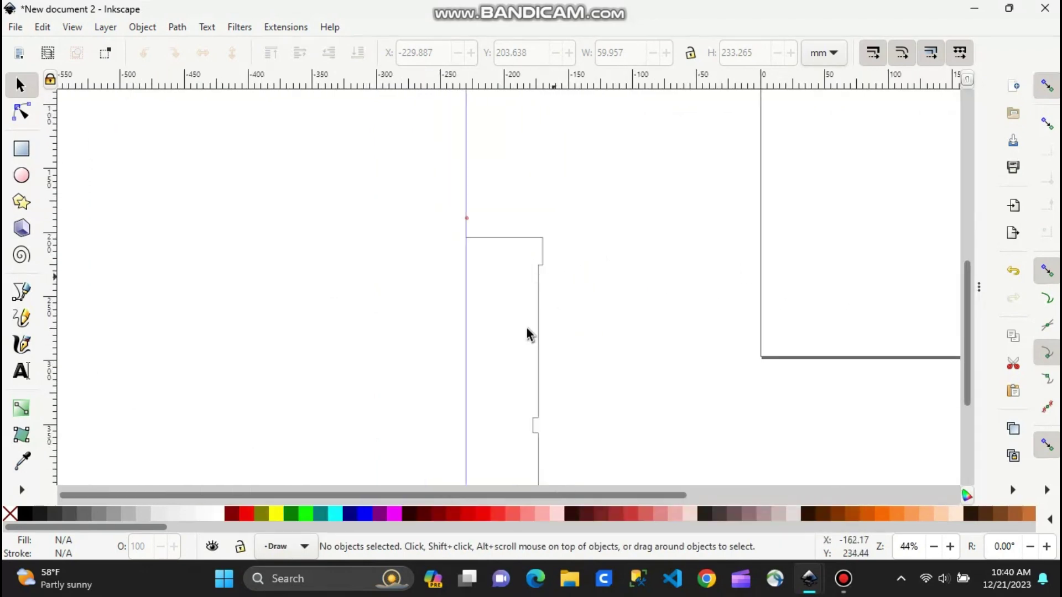
pyautogui.moveTo(551, 285); pyautogui.dragTo(553, 283)
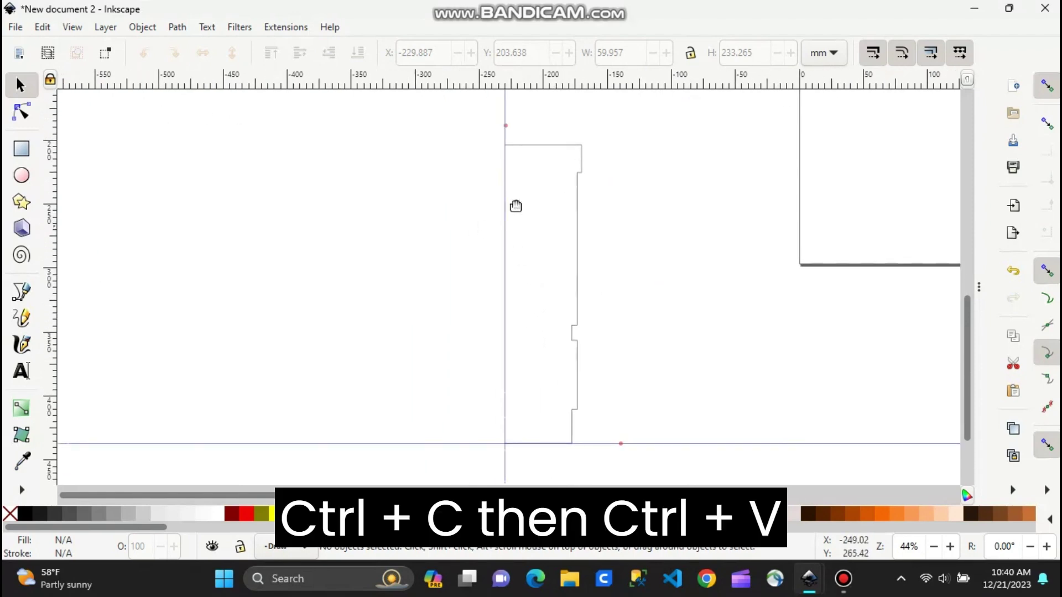
pyautogui.click(554, 148)
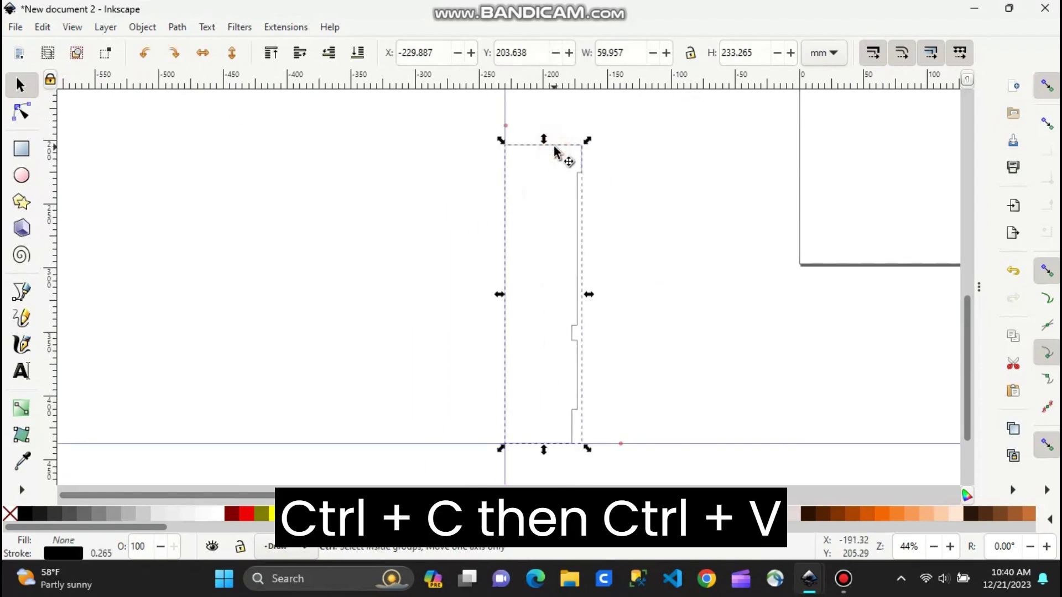
pyautogui.hotkey('ctrl', 'c')
pyautogui.hotkey('ctrl', 'v')
# - Flip the copied half outline horizontally and place it left of the original so both halves meet at the centre guide
pyautogui.moveTo(586, 122); pyautogui.dragTo(443, 280)
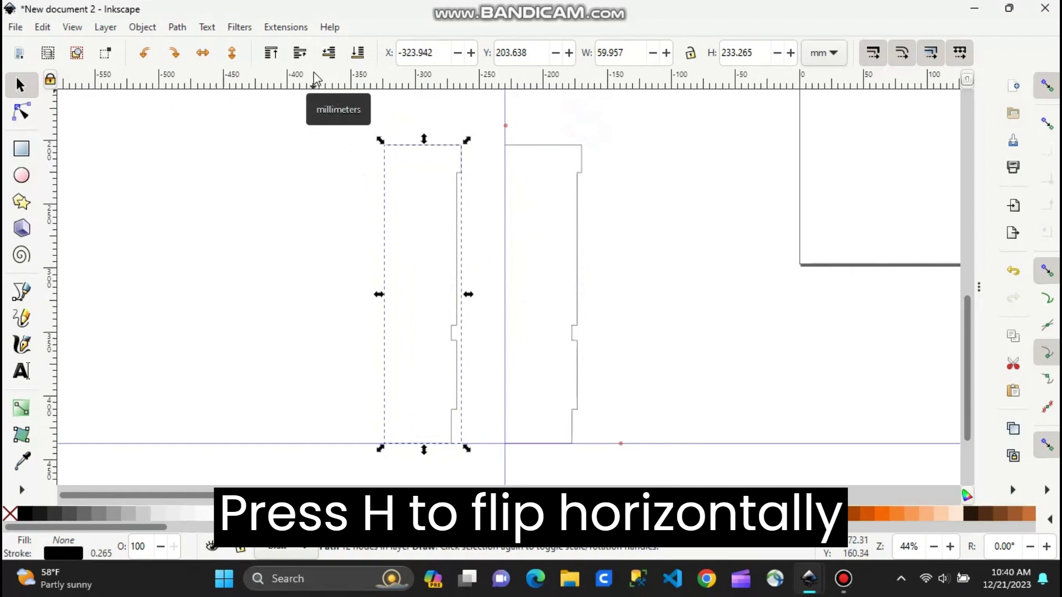
pyautogui.press('h')
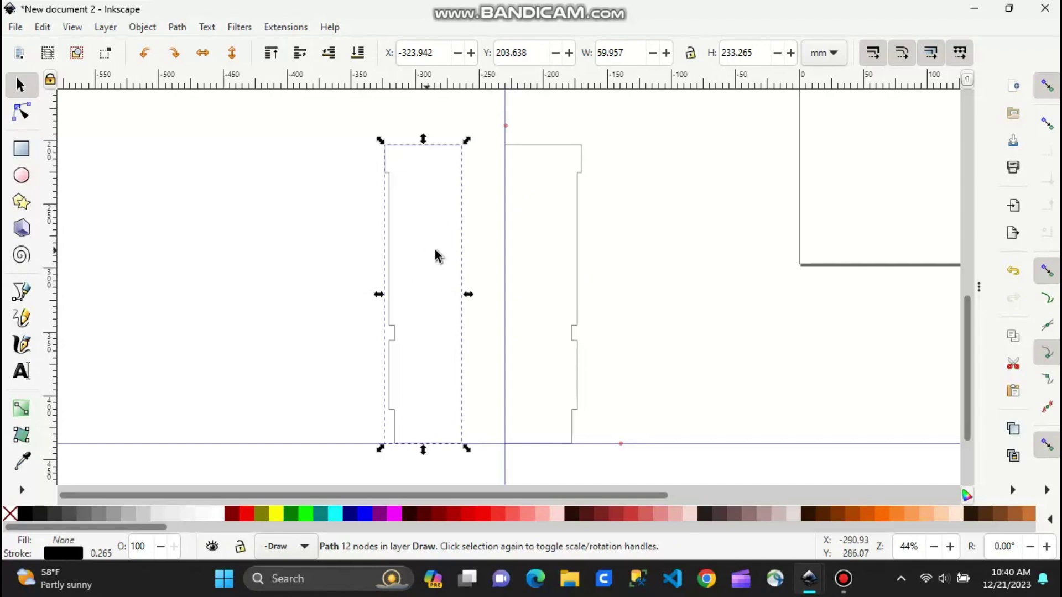
pyautogui.moveTo(422, 156); pyautogui.dragTo(471, 154)
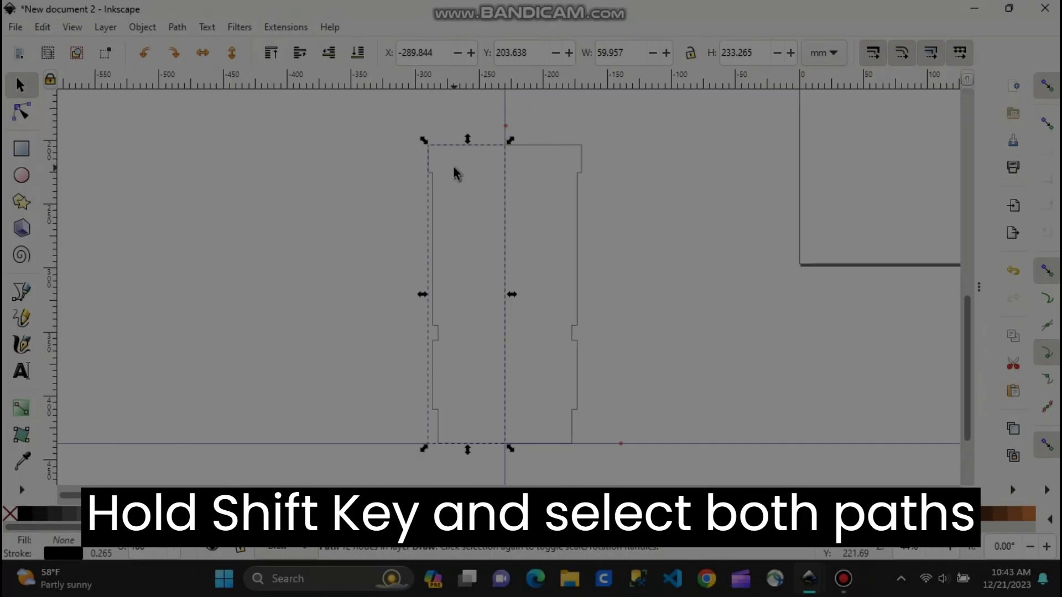
# - Join the two halves of Former B's outline into one path with Union
pyautogui.press('shift')
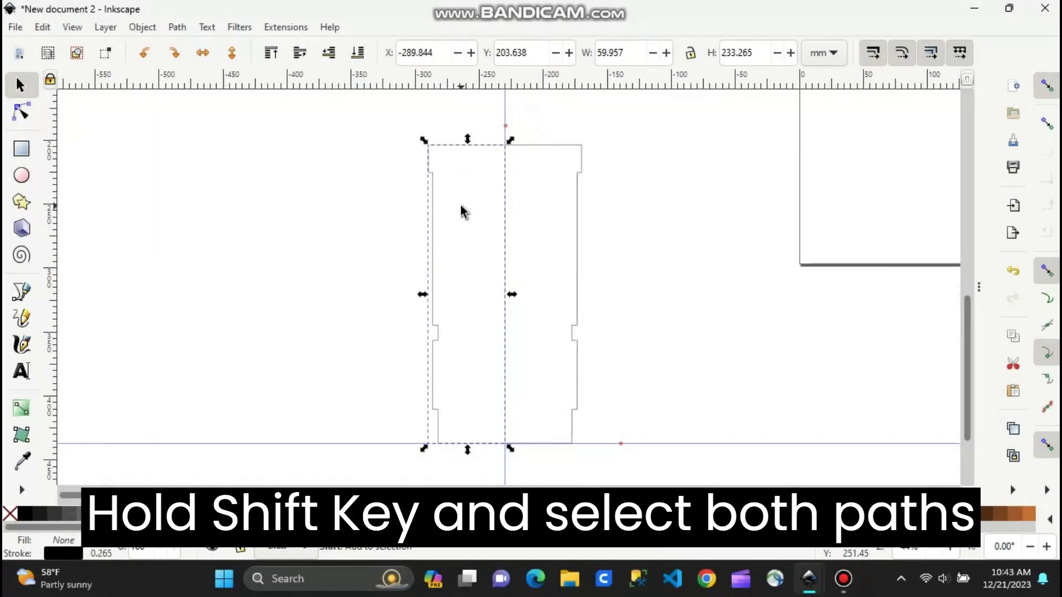
pyautogui.keyDown('shift'); pyautogui.click(542, 145); pyautogui.keyUp('shift')
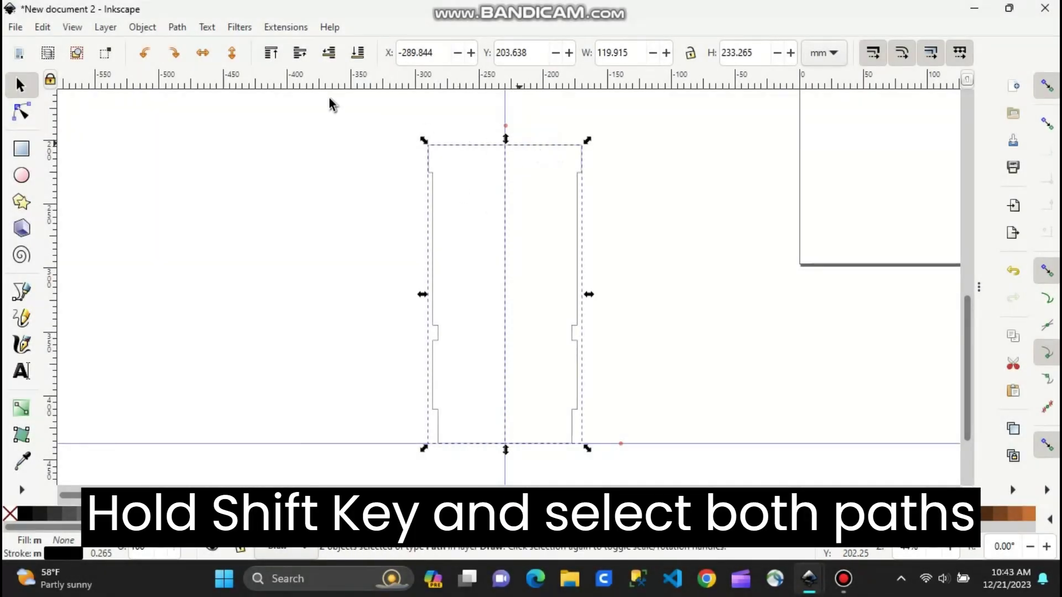
pyautogui.click(177, 27)
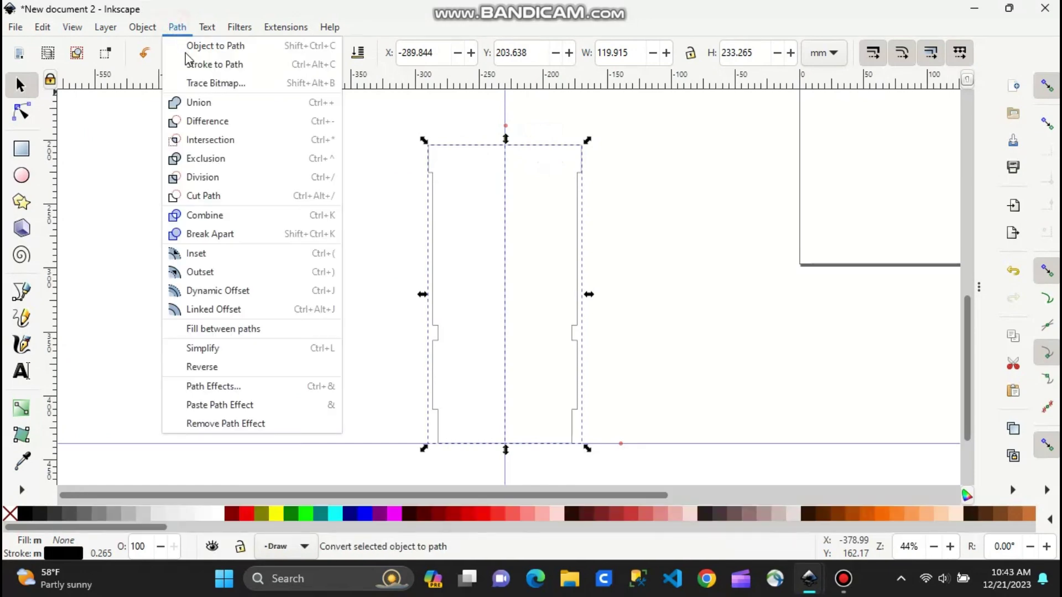
pyautogui.click(209, 104)
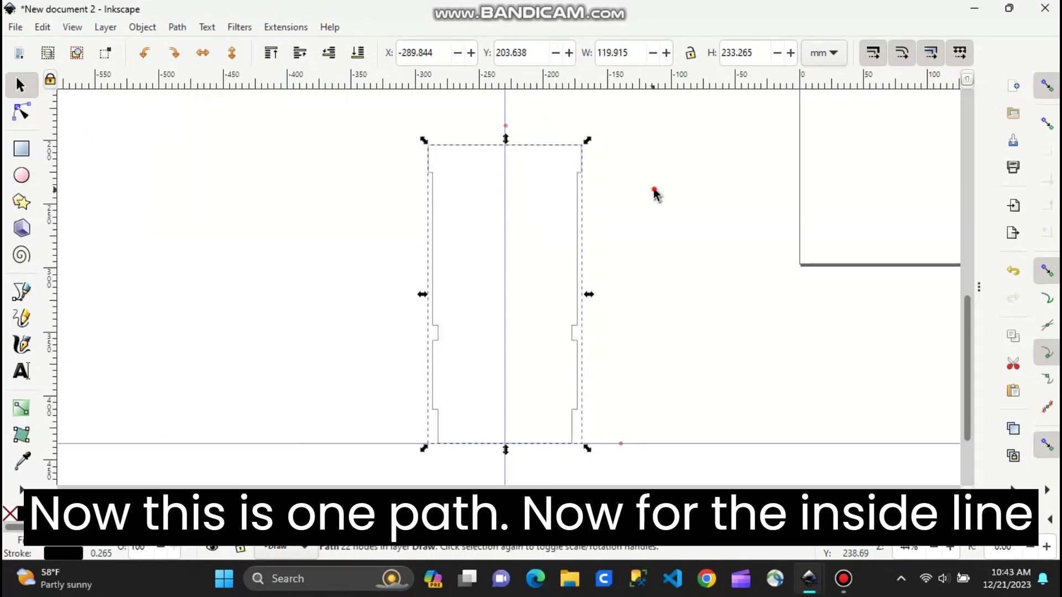
# - Show Layer 1 with the scanned plan again and collapse the layer list
pyautogui.click(570, 162)
pyautogui.click(558, 147)
pyautogui.click(664, 155)
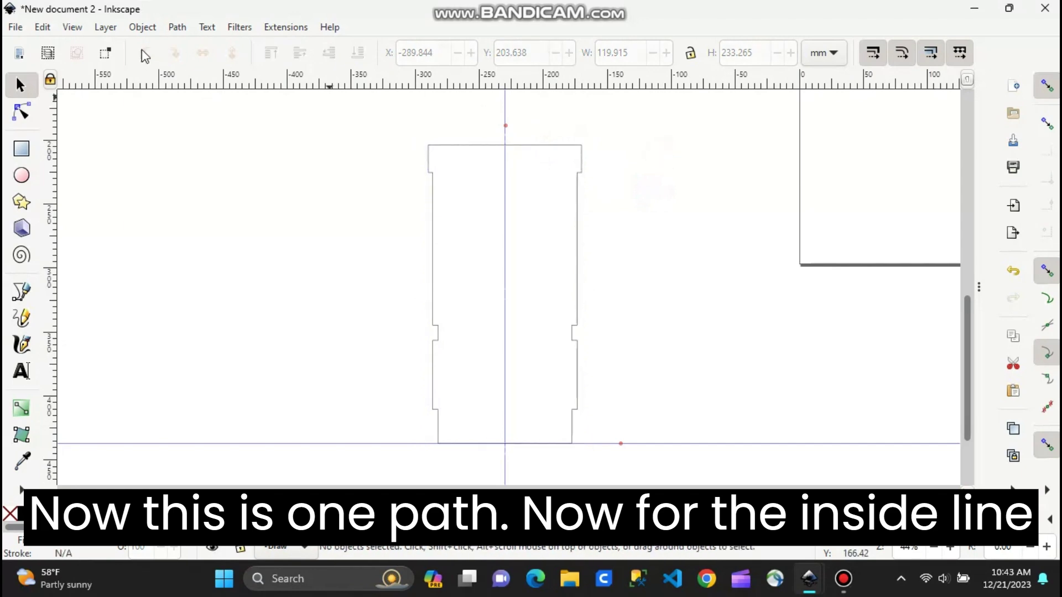
pyautogui.click(106, 28)
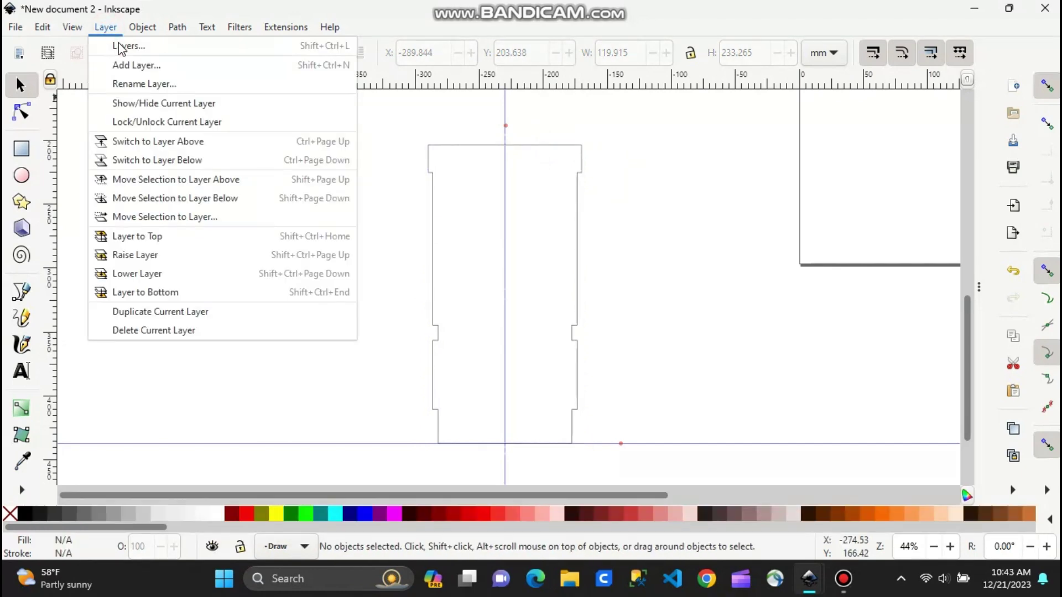
pyautogui.click(123, 47)
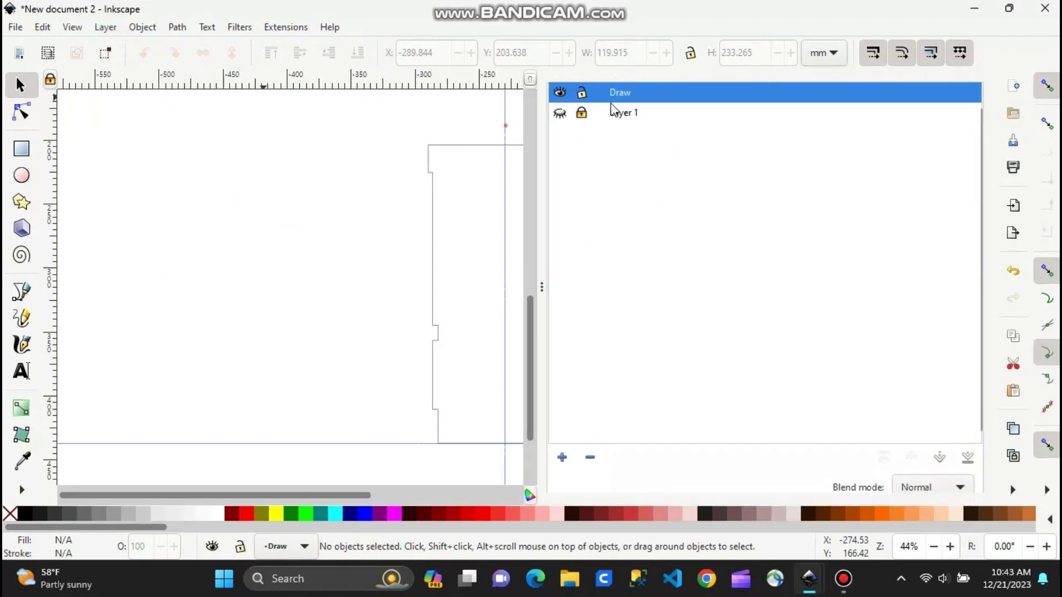
pyautogui.click(561, 114)
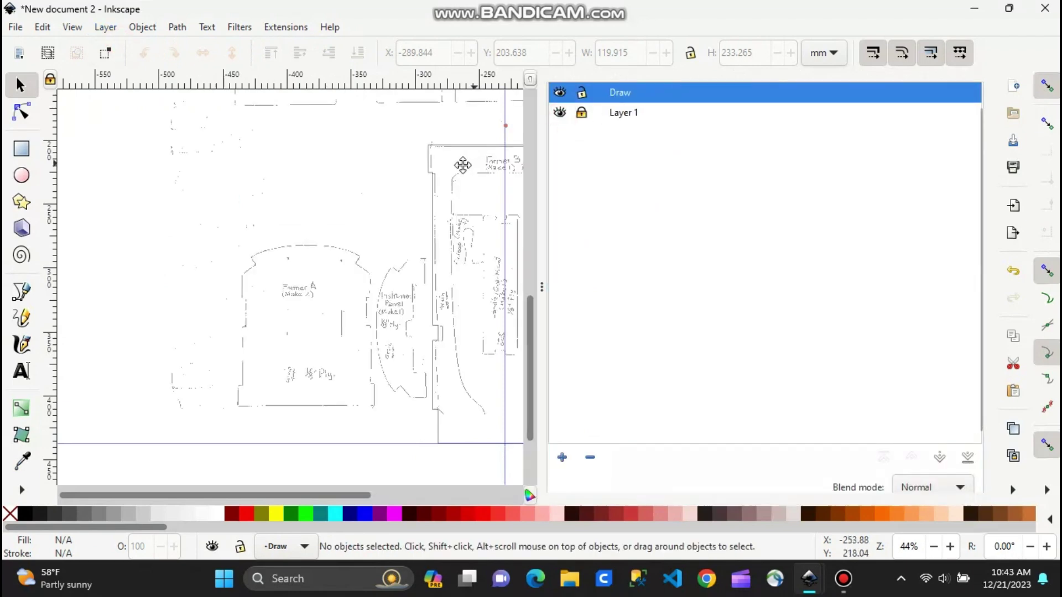
pyautogui.hscroll(2, 464, 163)
pyautogui.moveTo(545, 284); pyautogui.dragTo(979, 285)
# - Place horizontal guides at about 225 and 236 mm and vertical guides at about -187 and -197 mm around the inside line's upper right corner
pyautogui.scroll(1, 456, 210)
pyautogui.scroll(1, 458, 209)
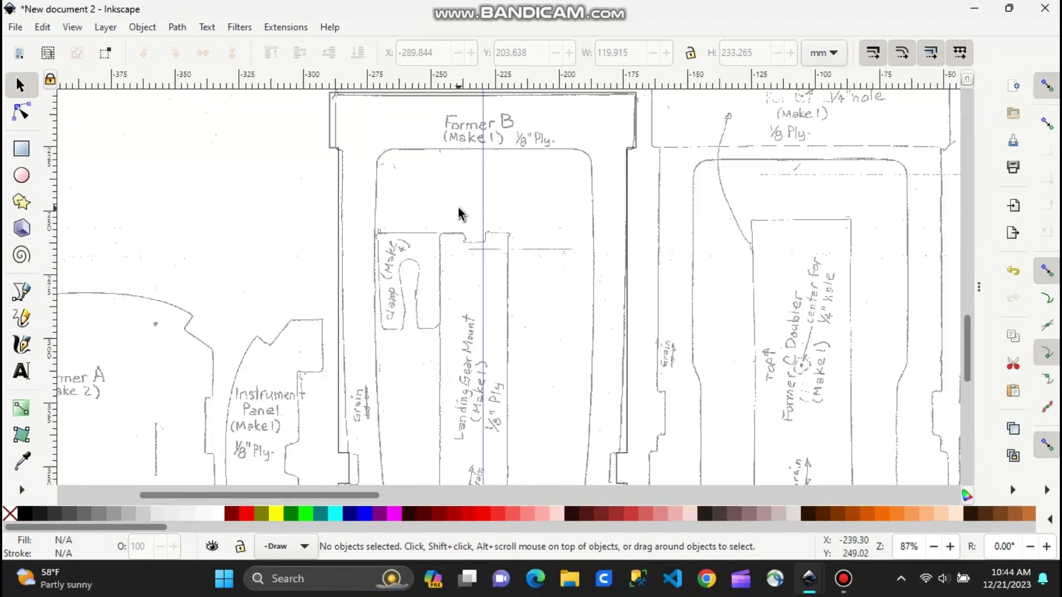
pyautogui.scroll(1, 458, 209)
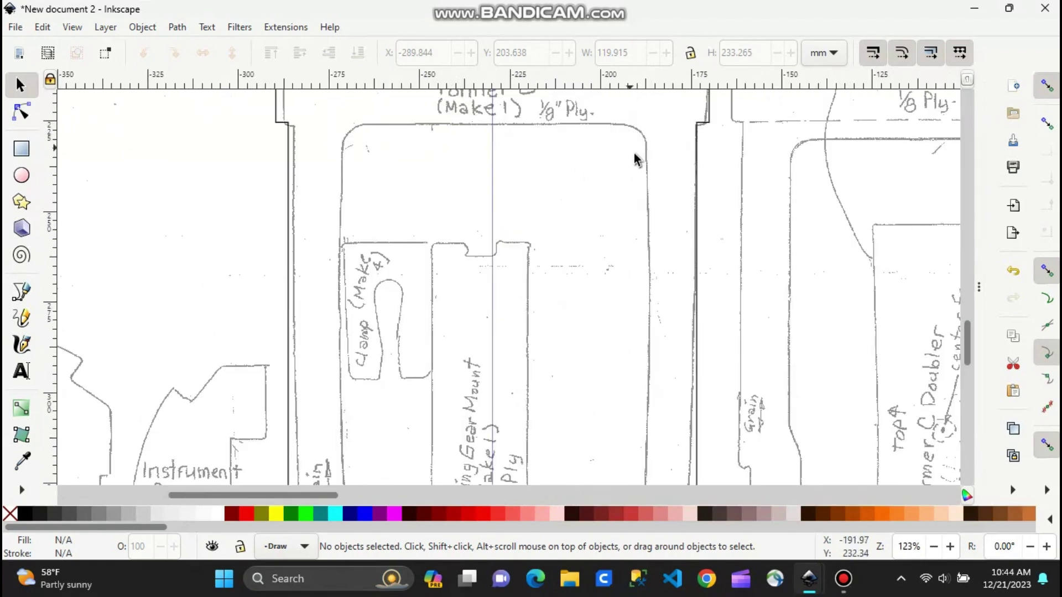
pyautogui.moveTo(762, 84); pyautogui.dragTo(768, 124)
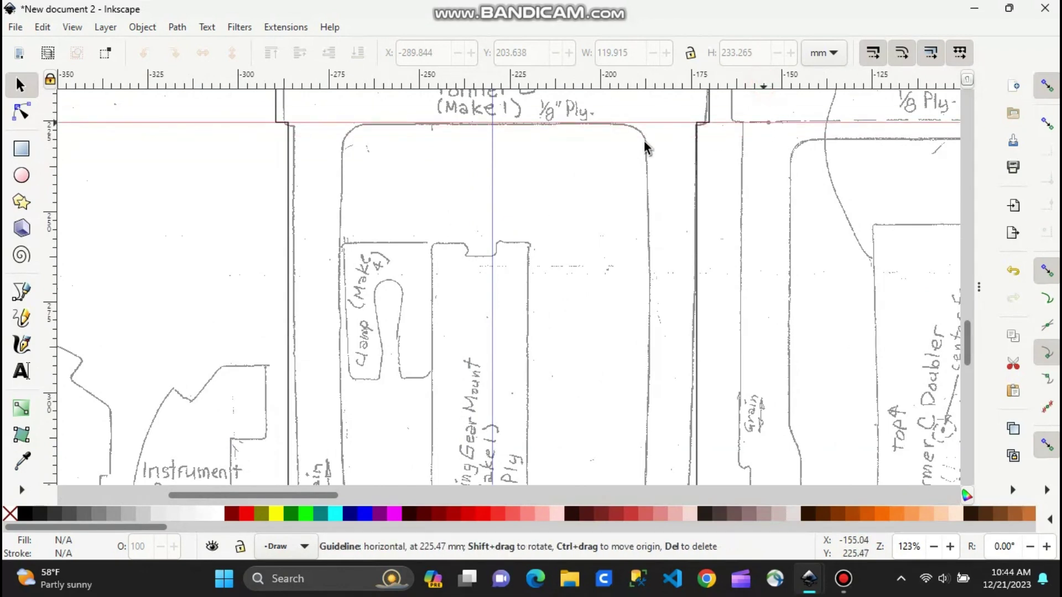
pyautogui.moveTo(568, 170); pyautogui.dragTo(393, 206)
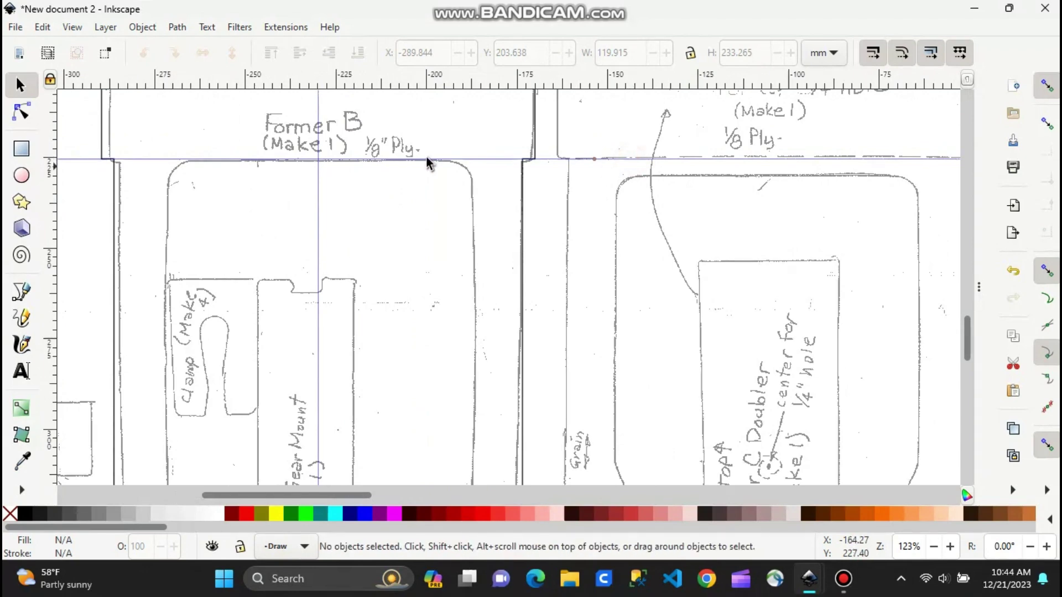
pyautogui.moveTo(51, 168); pyautogui.dragTo(475, 124)
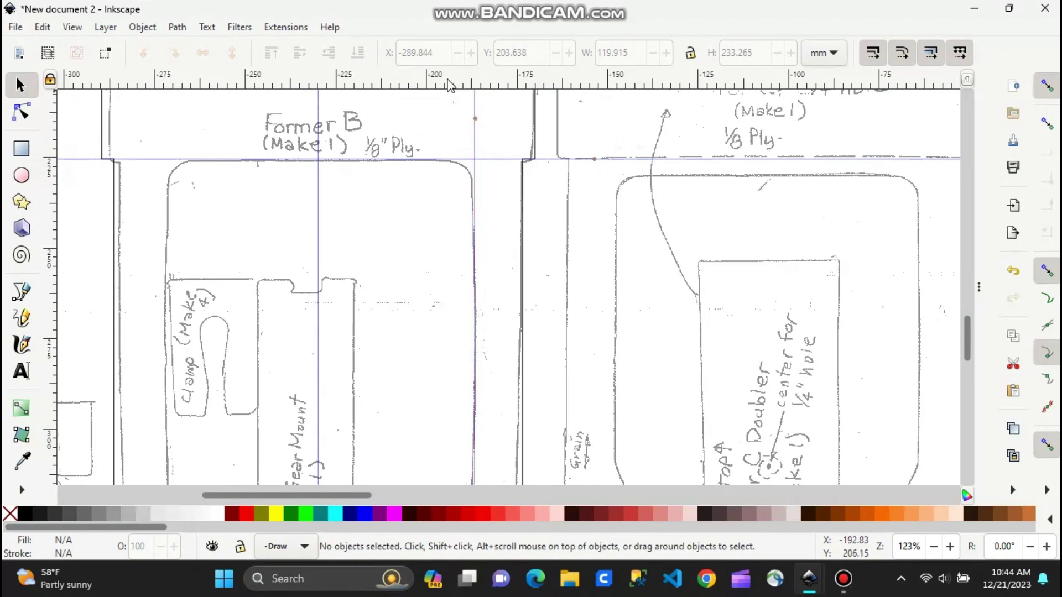
pyautogui.moveTo(102, 149); pyautogui.dragTo(438, 108)
pyautogui.moveTo(579, 95); pyautogui.dragTo(521, 195)
# - Place a horizontal guide at about 419 mm below the inside line and a vertical guide at about -214 mm through its lower right end
pyautogui.scroll(-10, 485, 326)
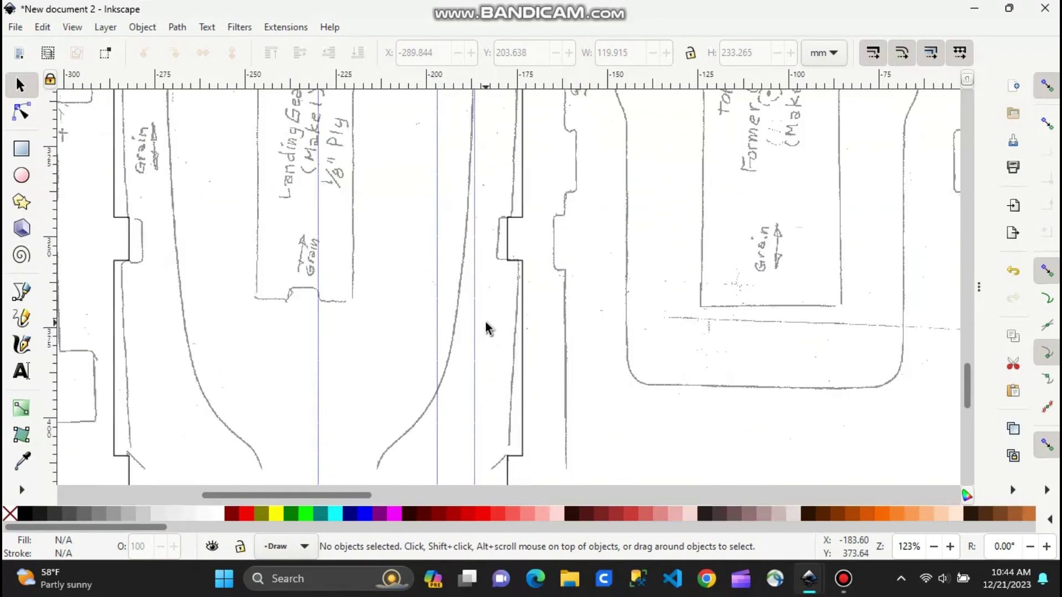
pyautogui.scroll(-5, 486, 327)
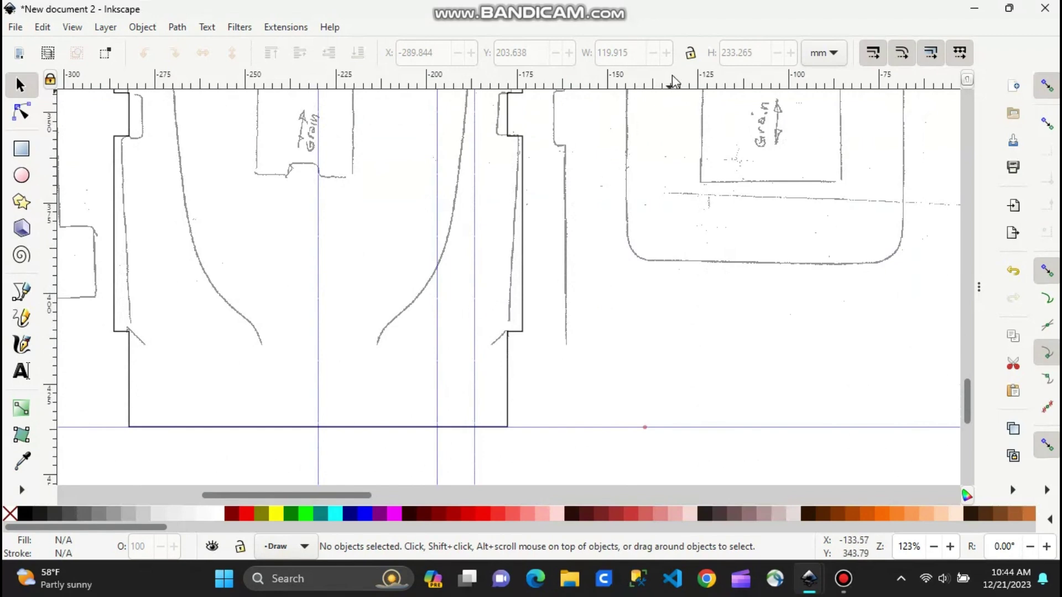
pyautogui.moveTo(674, 86); pyautogui.dragTo(668, 370)
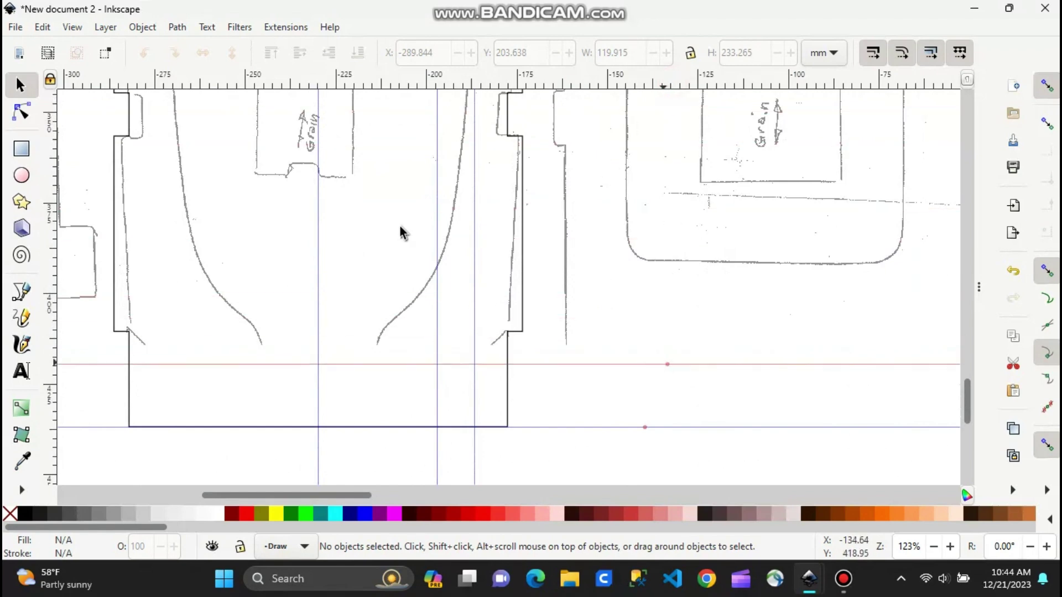
pyautogui.moveTo(49, 248); pyautogui.dragTo(377, 225)
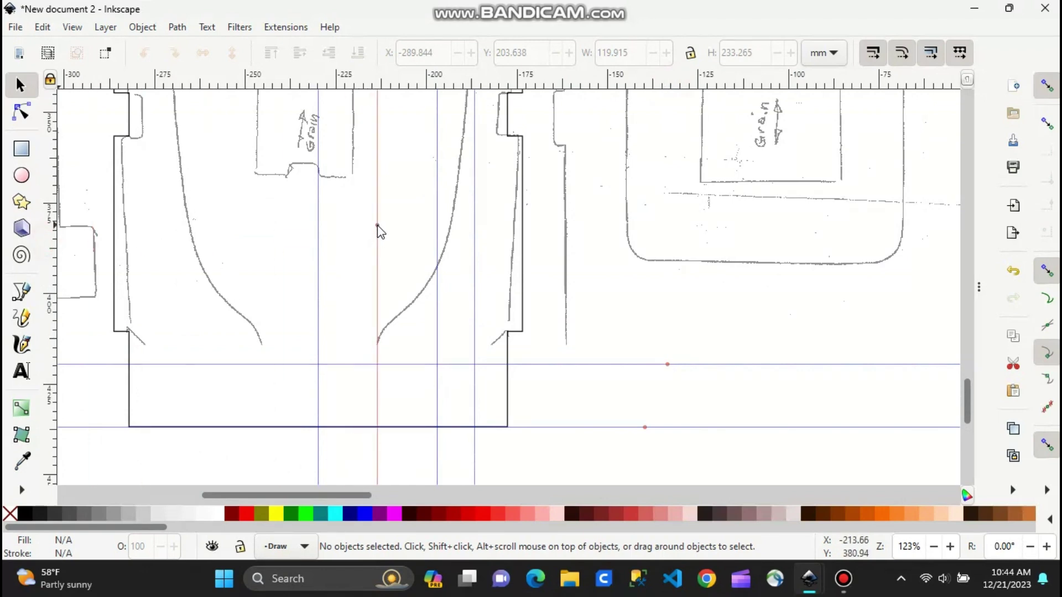
# - Draw the right half of Former B's inside line as straight Pen segments snapped to the guides, starting and ending on the centre guide
pyautogui.click(21, 292)
pyautogui.click(319, 364)
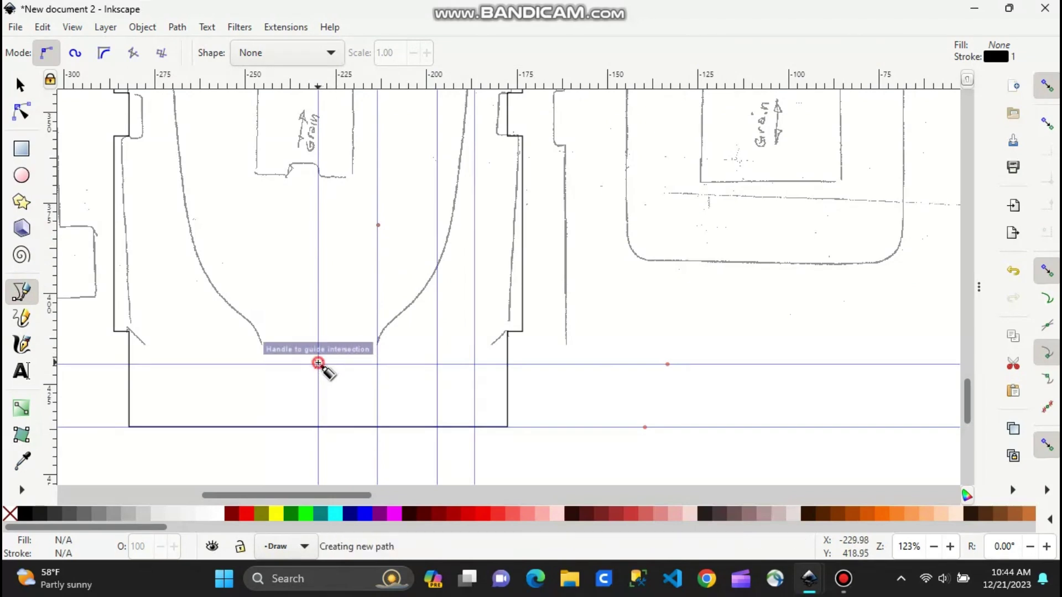
pyautogui.click(384, 367)
pyautogui.scroll(6, 434, 360)
pyautogui.hscroll(3, 422, 391)
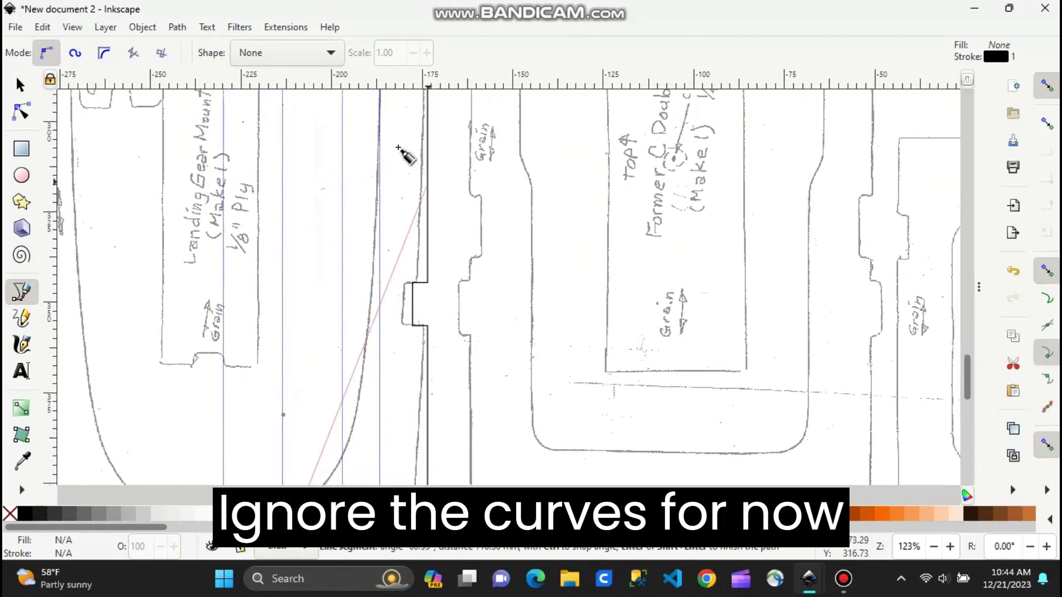
pyautogui.scroll(8, 403, 280)
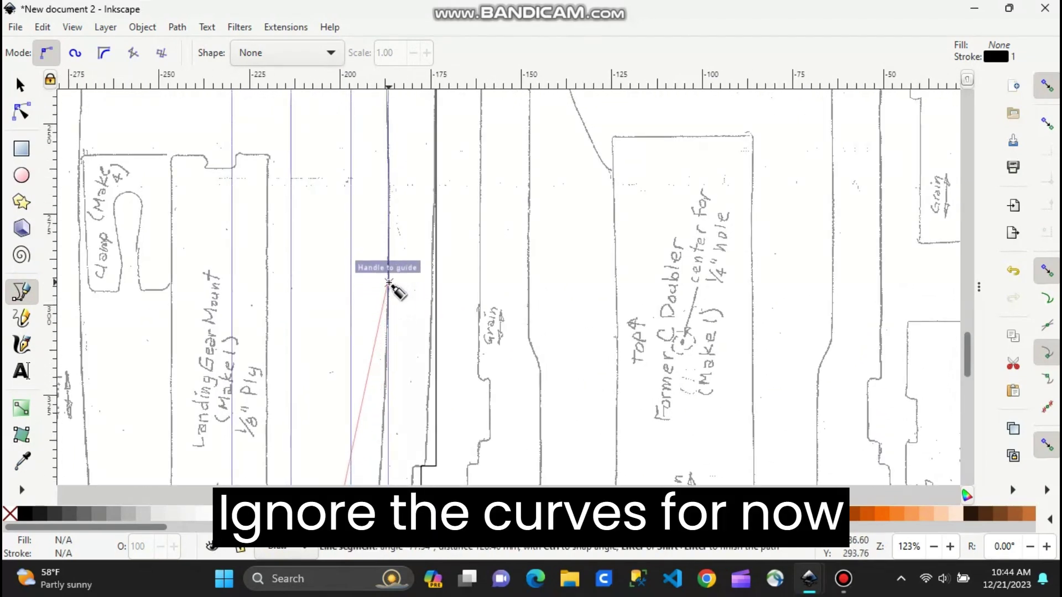
pyautogui.click(389, 283)
pyautogui.scroll(6, 423, 274)
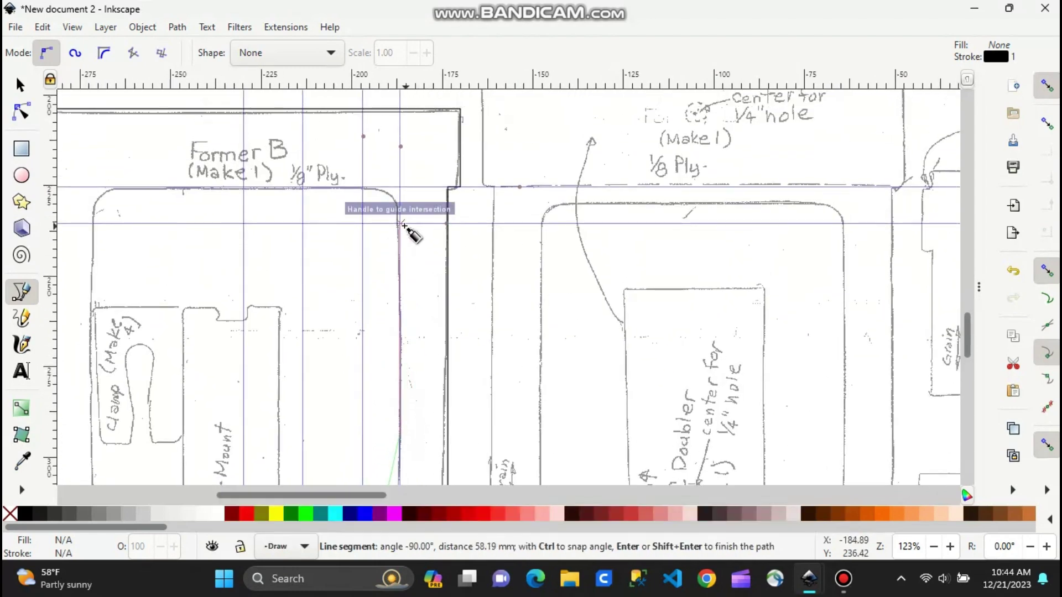
pyautogui.click(398, 213)
pyautogui.click(363, 188)
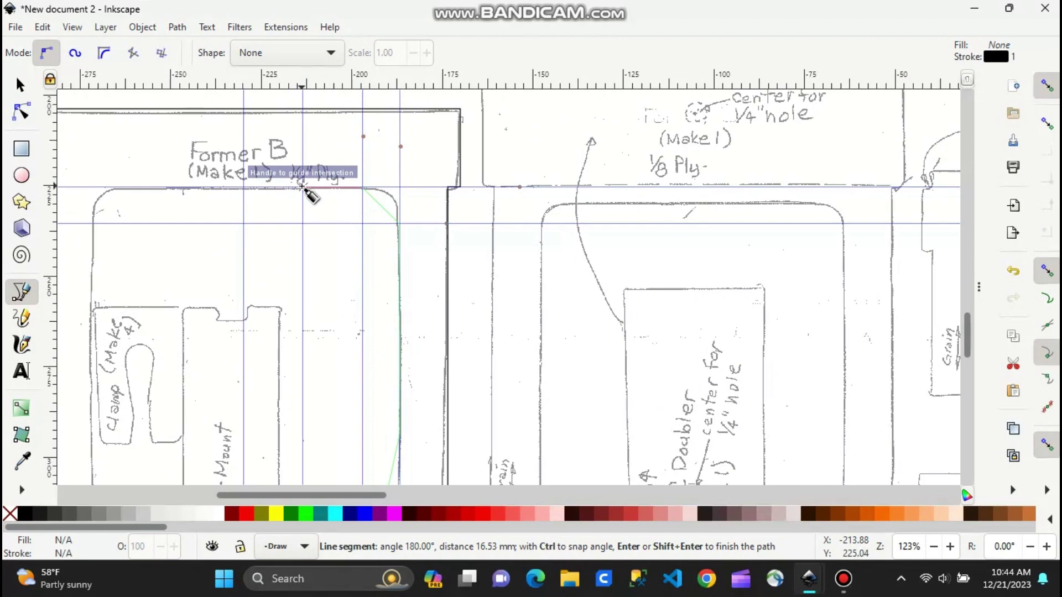
pyautogui.doubleClick(244, 189)
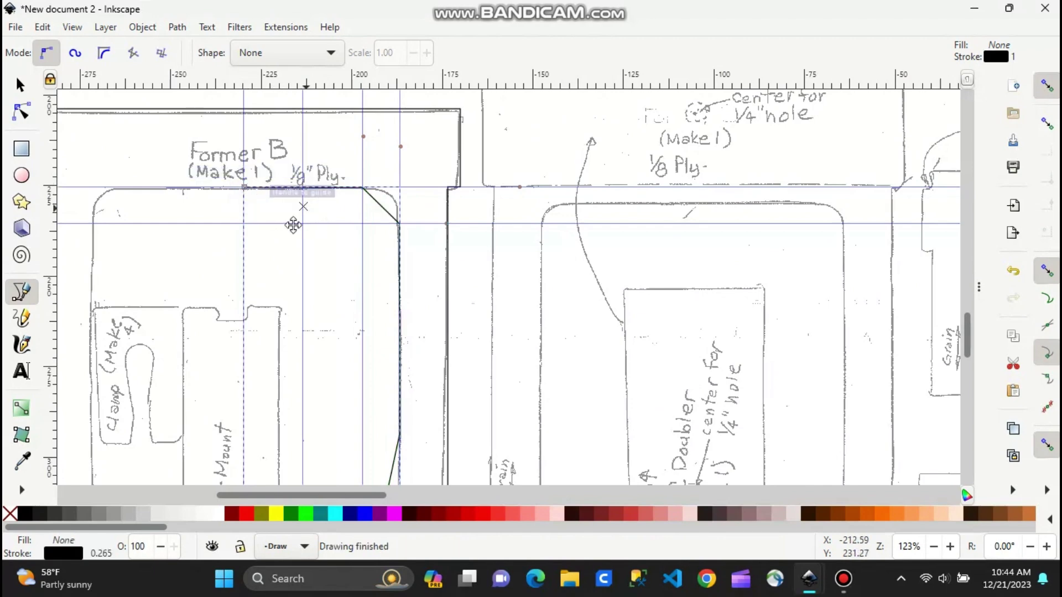
# - Bend the diagonal upper corner segment into a rounded curve and adjust its handles to match the scanned inside line
pyautogui.moveTo(304, 206); pyautogui.dragTo(246, 262)
pyautogui.keyDown('ctrl'); pyautogui.scroll(3, 248, 261); pyautogui.keyUp('ctrl')
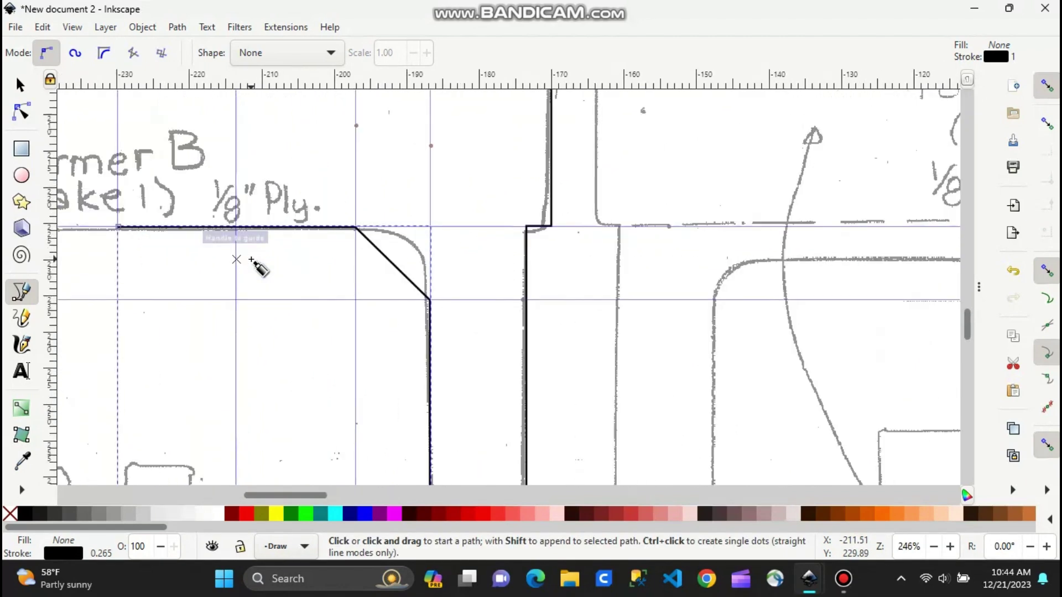
pyautogui.click(19, 113)
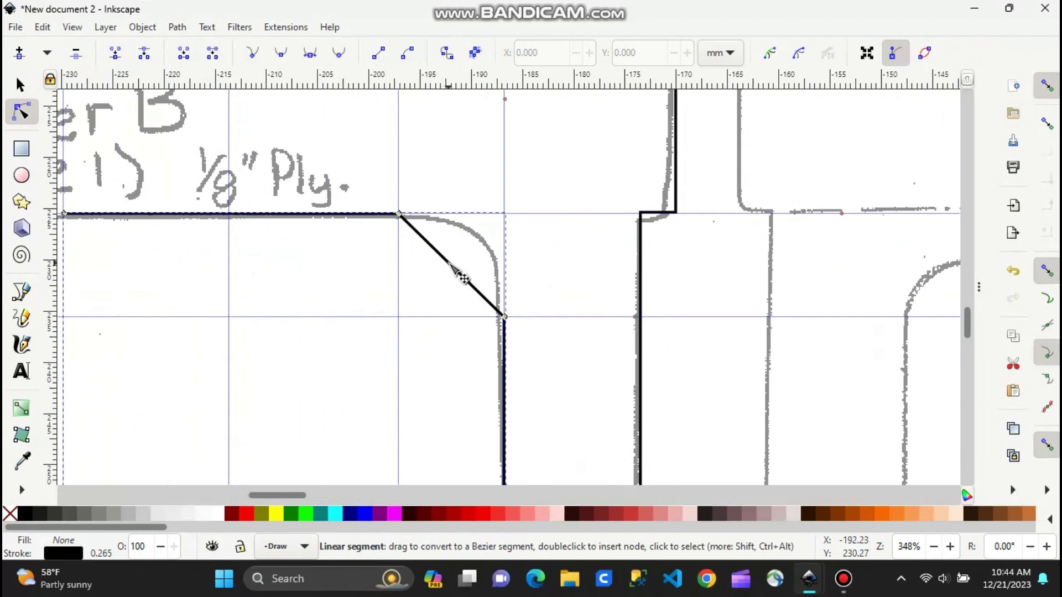
pyautogui.moveTo(449, 264)
pyautogui.mouseDown()
pyautogui.moveTo(471, 268)
pyautogui.moveTo(493, 251)
pyautogui.moveTo(488, 243)
pyautogui.mouseUp()
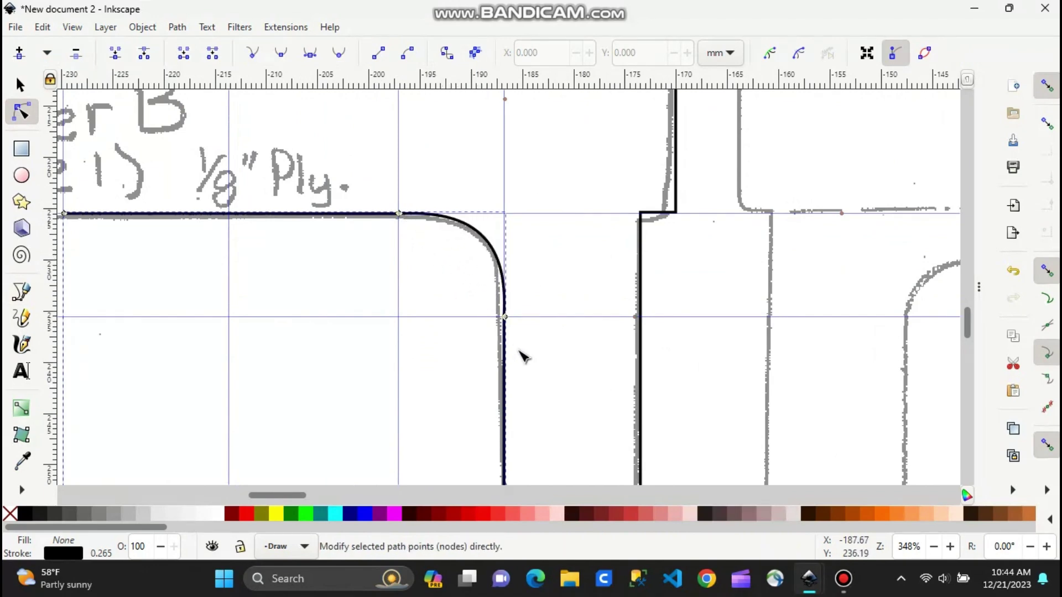
pyautogui.click(506, 318)
pyautogui.moveTo(513, 260)
pyautogui.mouseDown()
pyautogui.moveTo(510, 243)
pyautogui.moveTo(510, 267)
pyautogui.mouseUp()
pyautogui.moveTo(490, 210); pyautogui.dragTo(494, 221)
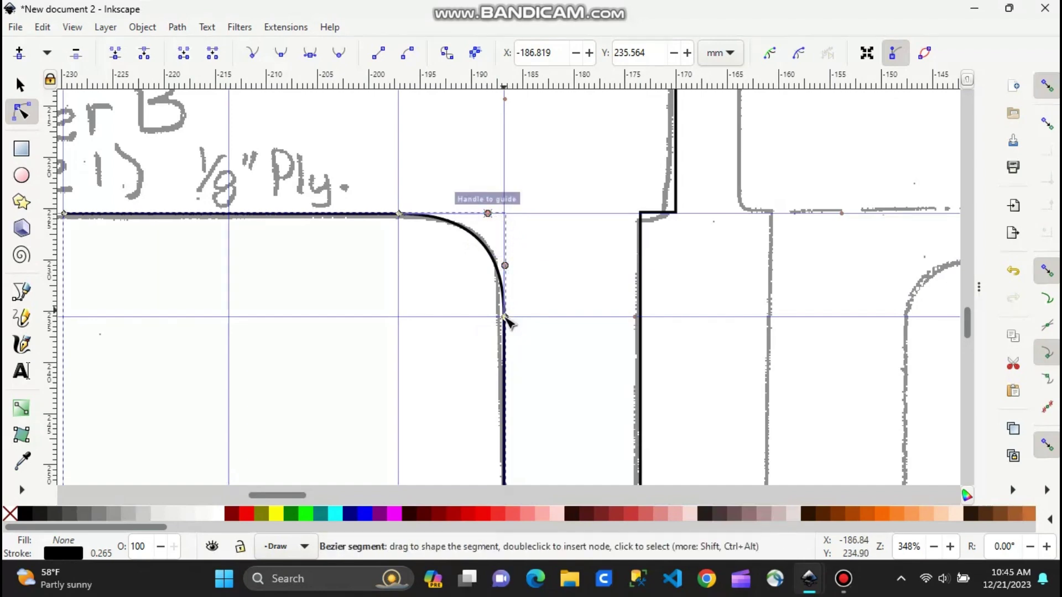
# - Undo a trial bend of the long slanted lower segment and remove the vertical guide at -197.13 mm
pyautogui.scroll(-4, 509, 324)
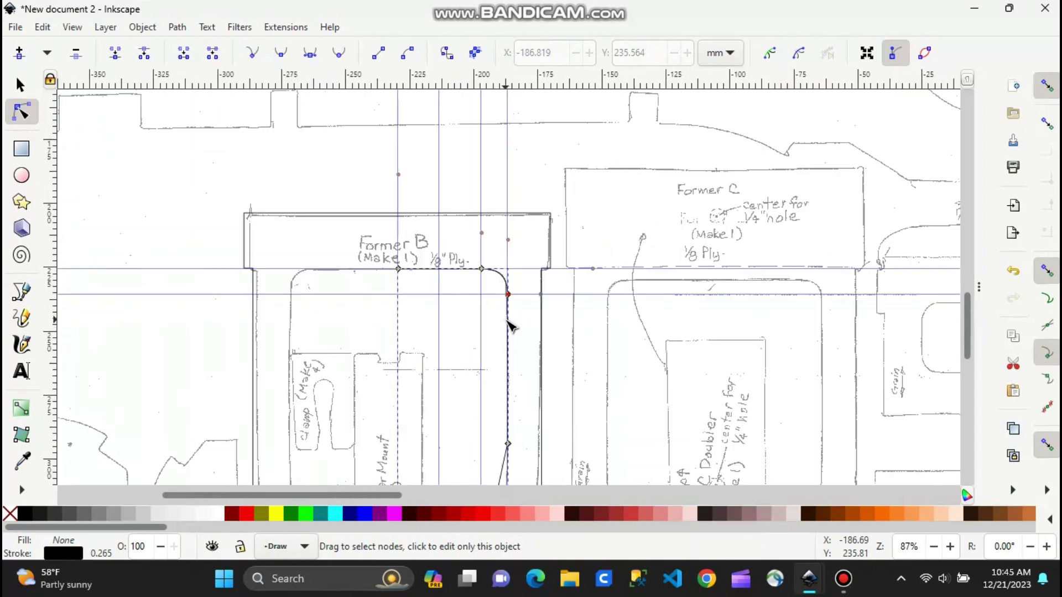
pyautogui.scroll(-8, 545, 277)
pyautogui.hscroll(-2, 545, 277)
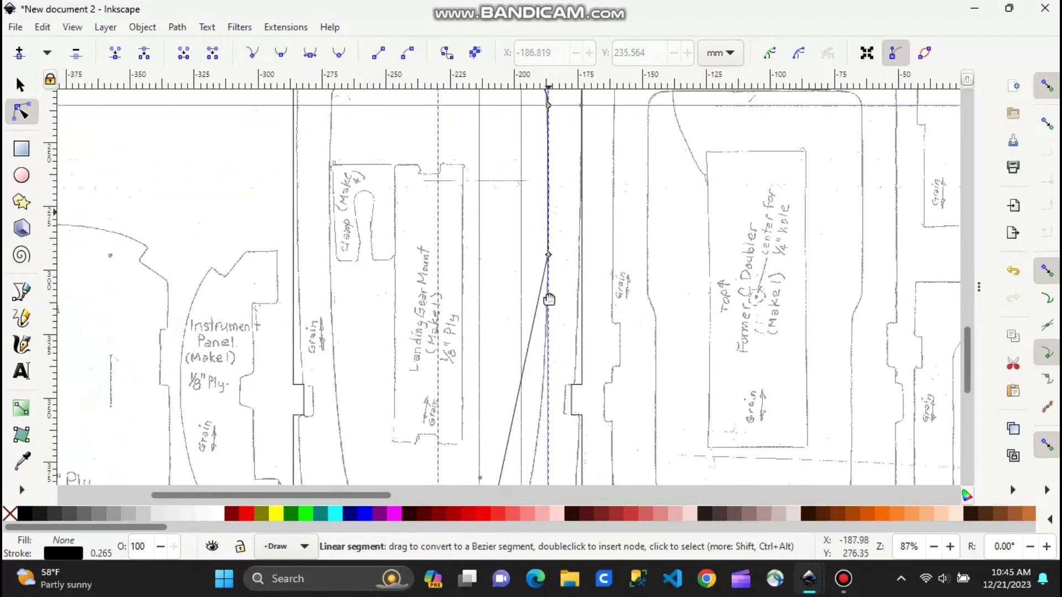
pyautogui.scroll(-6, 559, 253)
pyautogui.hscroll(2, 559, 253)
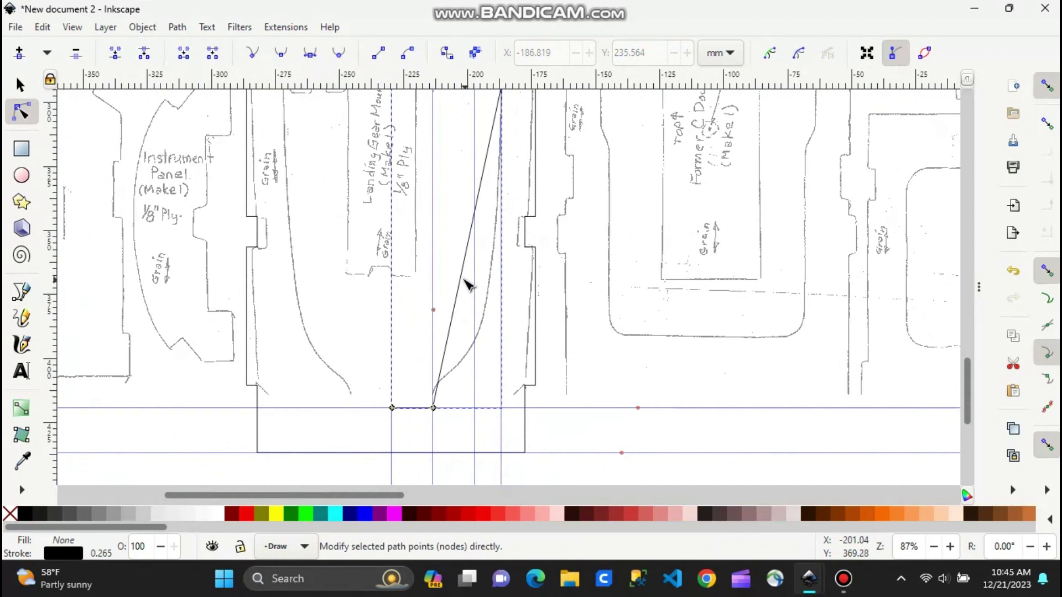
pyautogui.moveTo(463, 280); pyautogui.dragTo(483, 304)
pyautogui.hotkey('ctrl', 'z')
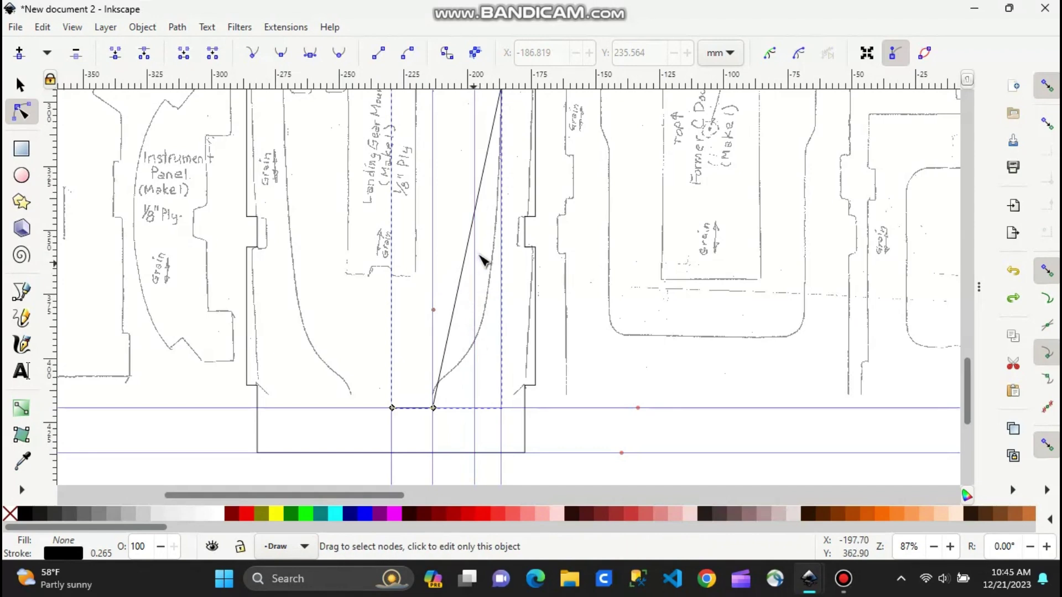
pyautogui.moveTo(474, 251); pyautogui.dragTo(54, 246)
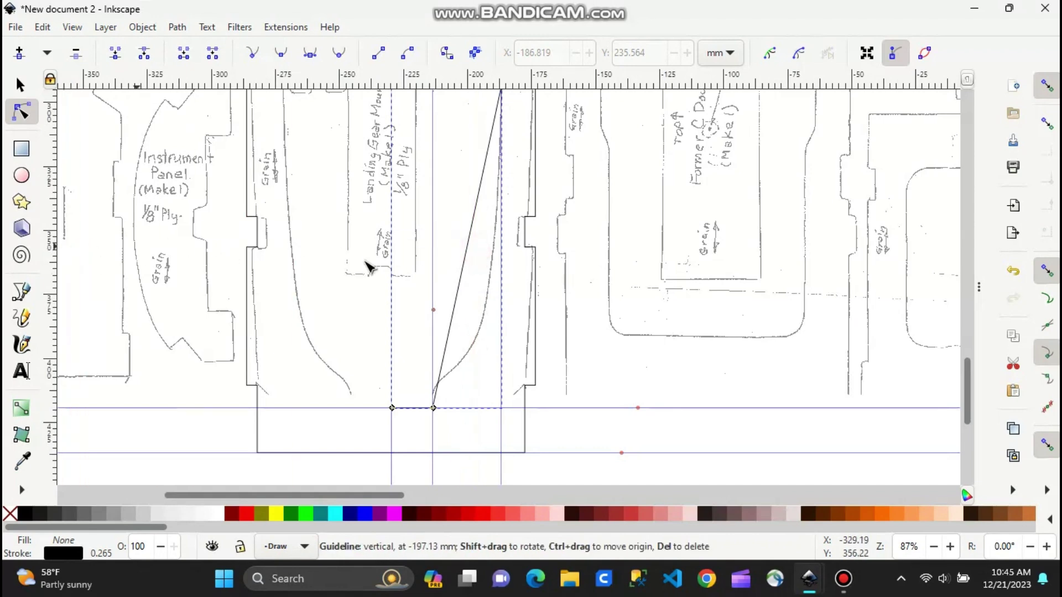
# - Bend the long slanted lower segment and adjust both Bezier handles so it follows the scanned inside line's S-shaped curve
pyautogui.moveTo(466, 255); pyautogui.dragTo(479, 334)
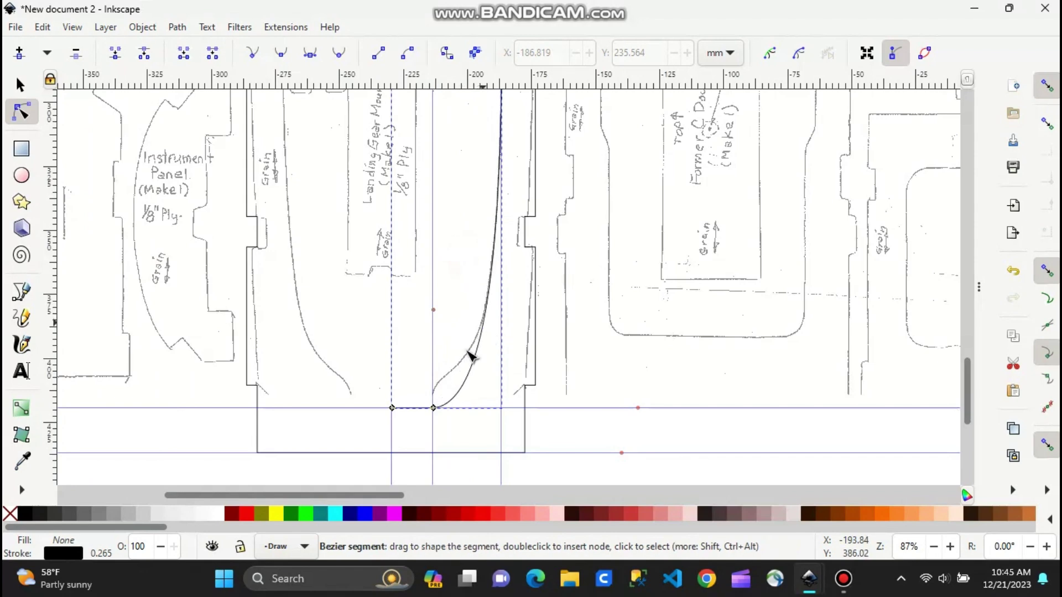
pyautogui.click(434, 408)
pyautogui.moveTo(482, 405); pyautogui.dragTo(445, 343)
pyautogui.moveTo(501, 273); pyautogui.dragTo(511, 408)
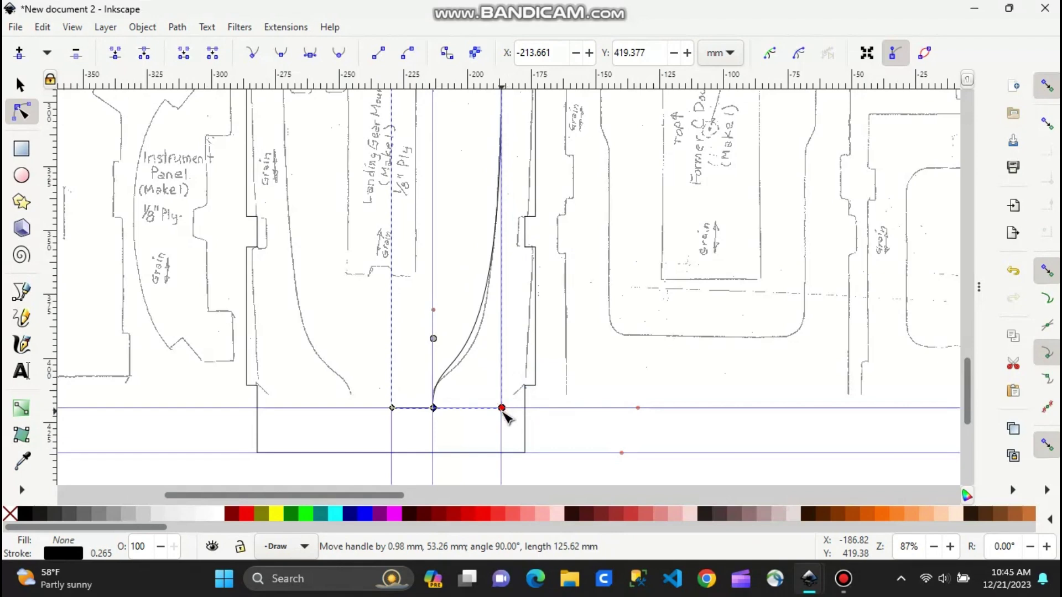
pyautogui.moveTo(433, 338)
pyautogui.mouseDown()
pyautogui.moveTo(433, 349)
pyautogui.moveTo(464, 322)
pyautogui.moveTo(434, 329)
pyautogui.moveTo(428, 347)
pyautogui.mouseUp()
pyautogui.click(587, 351)
# - Hide Layer 1 with the scanned plan and deselect the traced half inside line
pyautogui.scroll(8, 548, 265)
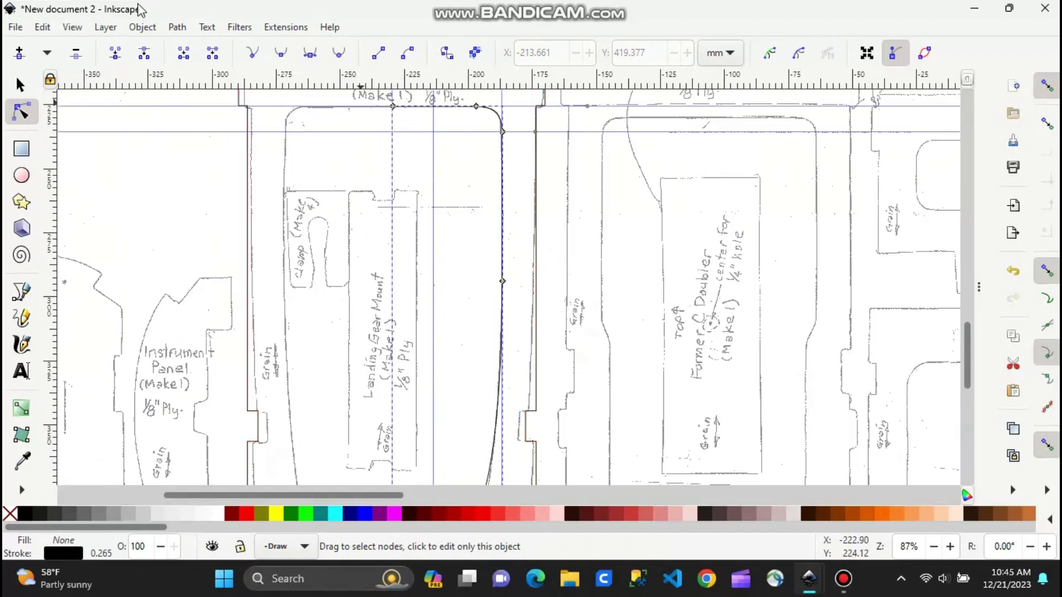
pyautogui.click(118, 26)
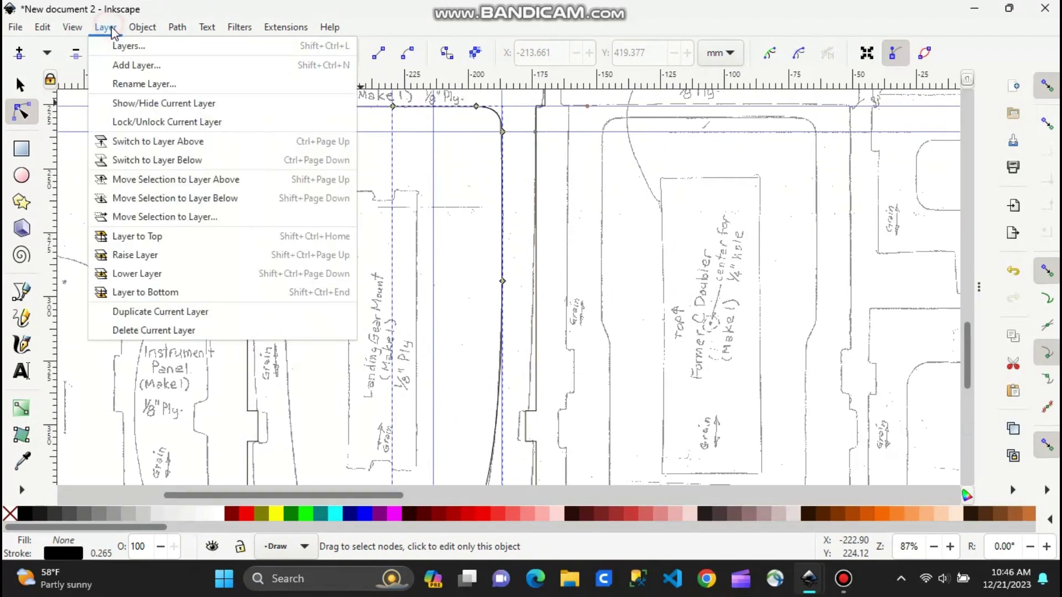
pyautogui.click(129, 44)
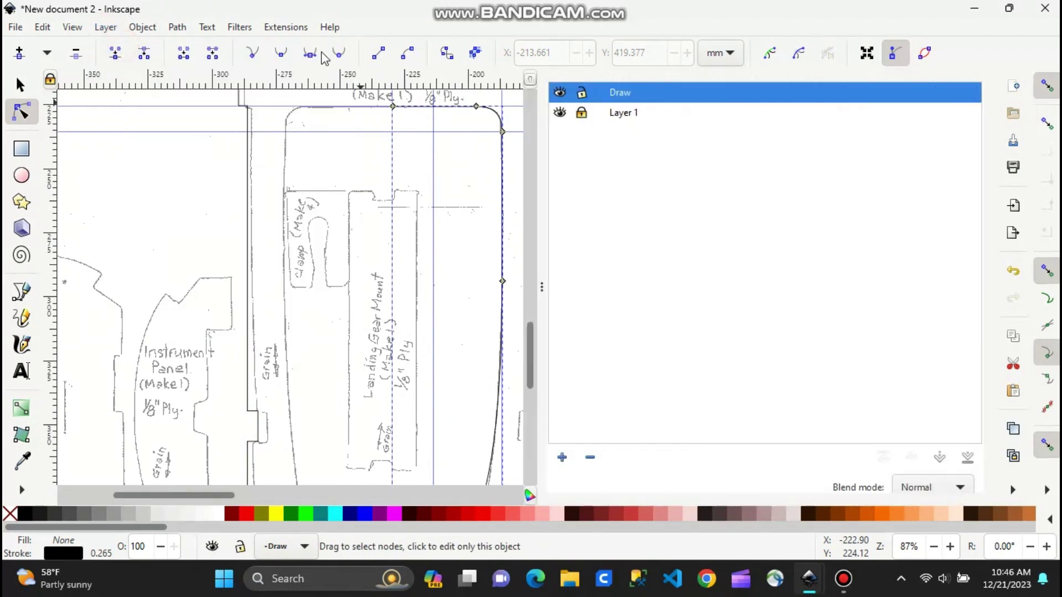
pyautogui.click(560, 114)
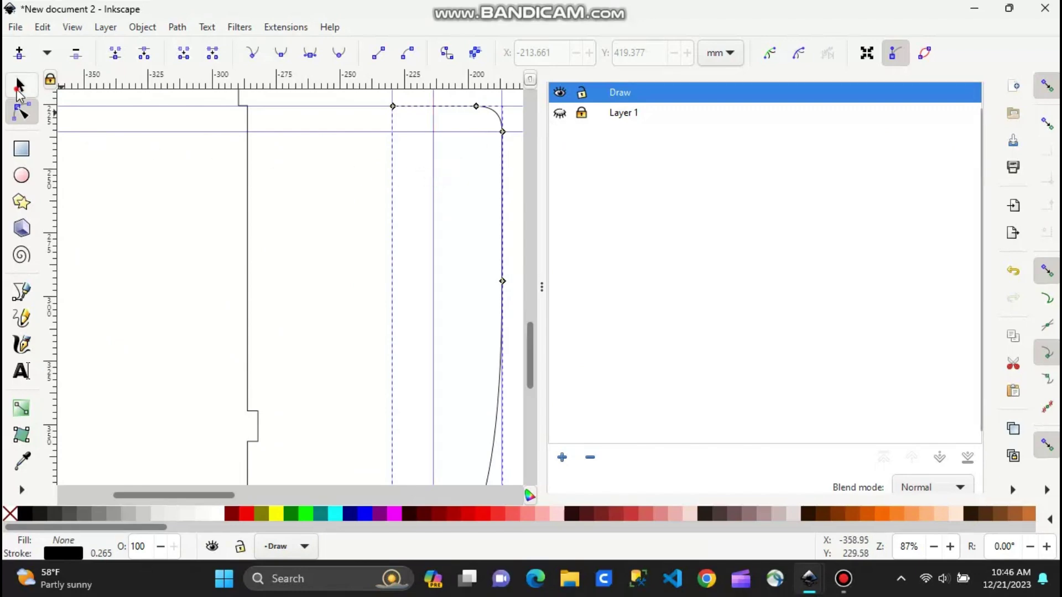
pyautogui.click(18, 88)
pyautogui.click(368, 249)
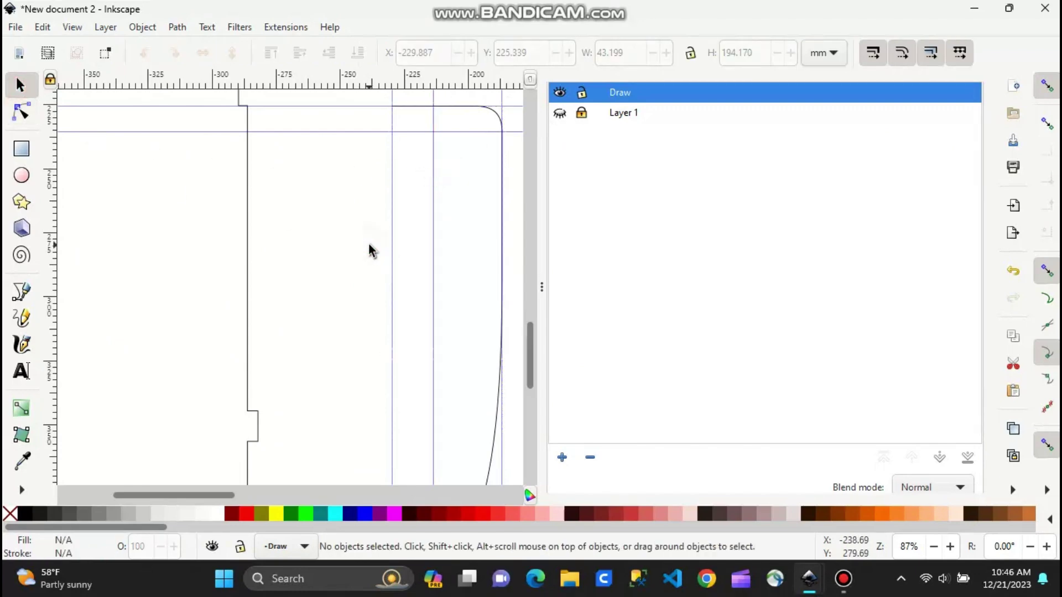
# - Widen the canvas area and delete the two vertical guides beside the centre guide and both upper horizontal guides
pyautogui.moveTo(543, 292); pyautogui.dragTo(978, 288)
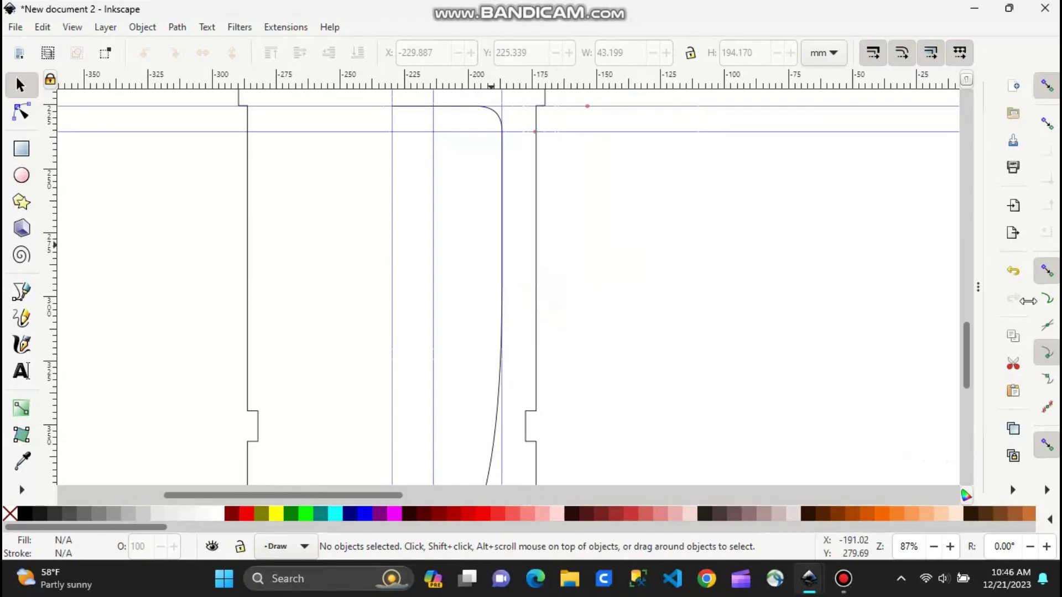
pyautogui.scroll(5, 668, 265)
pyautogui.hscroll(-2, 668, 265)
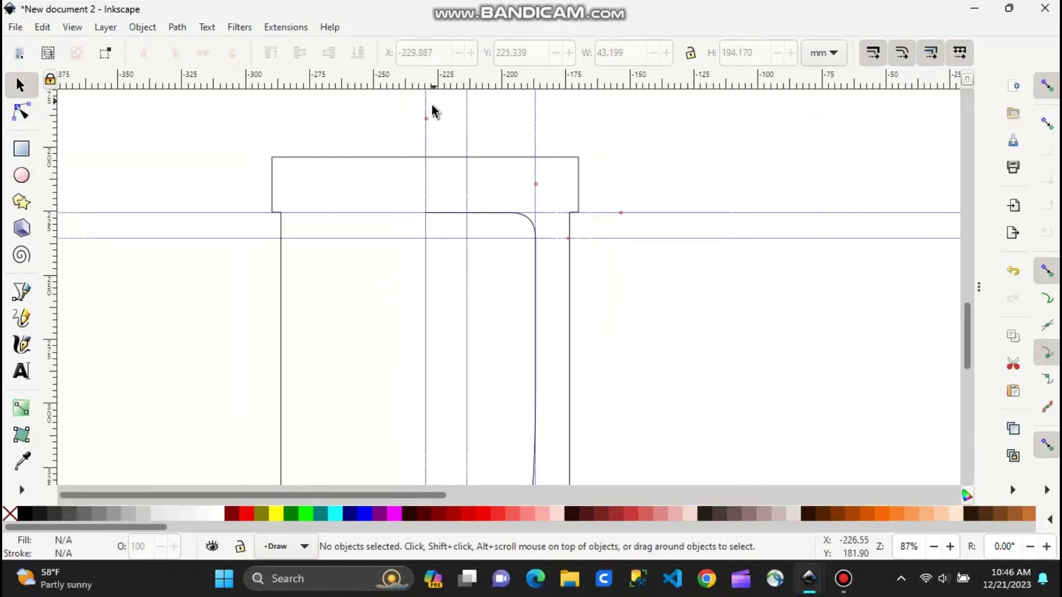
pyautogui.press('Delete')
pyautogui.press('Delete')
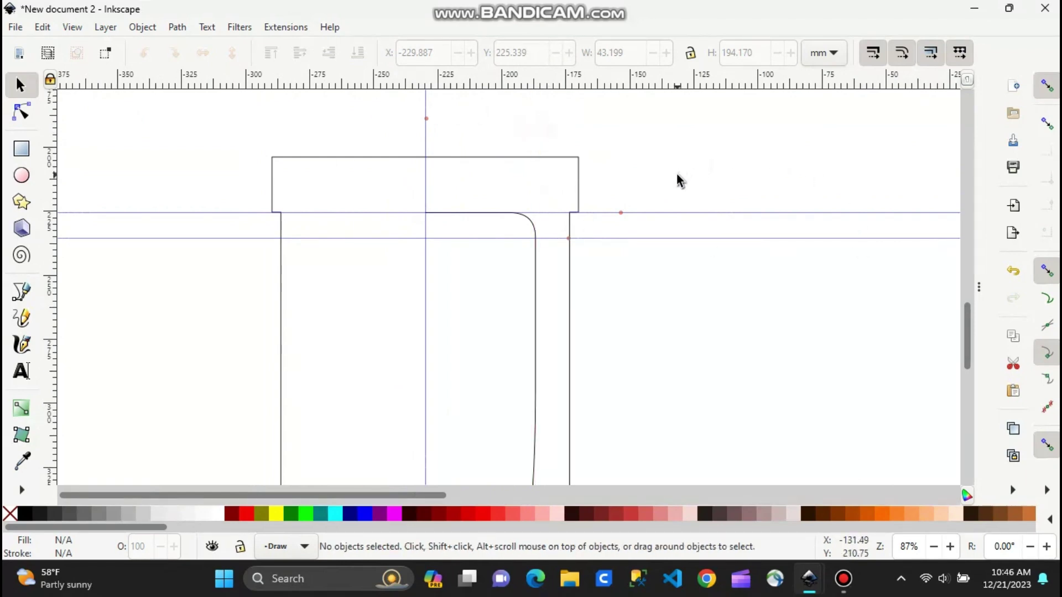
pyautogui.press('Delete')
pyautogui.press('Delete')
pyautogui.press('Delete')
# - Duplicate the half inside line, flip the copy horizontally and snap it to the original half at the centre guide
pyautogui.click(494, 213)
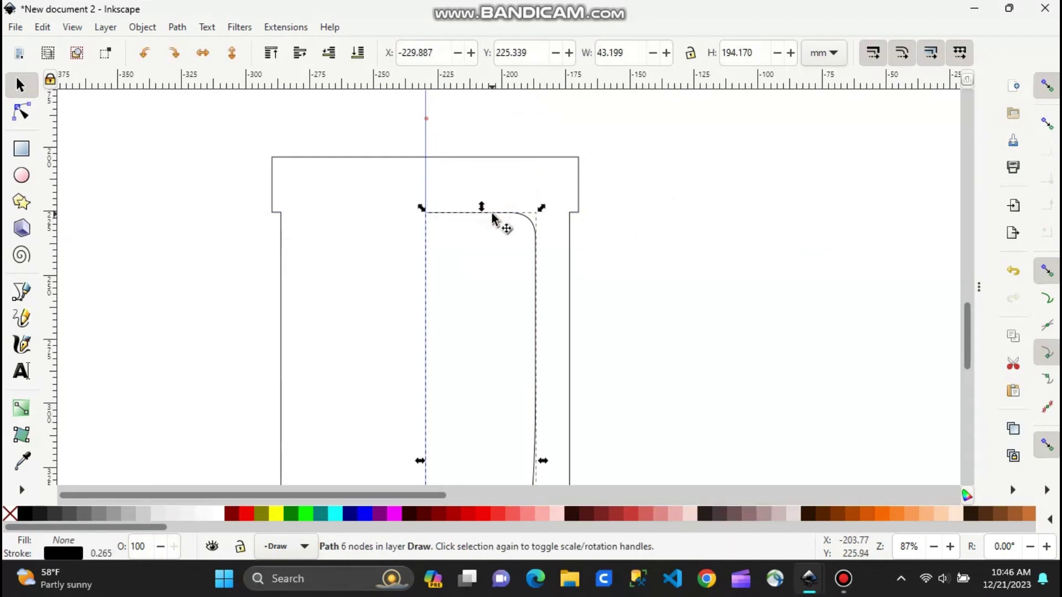
pyautogui.click(493, 213)
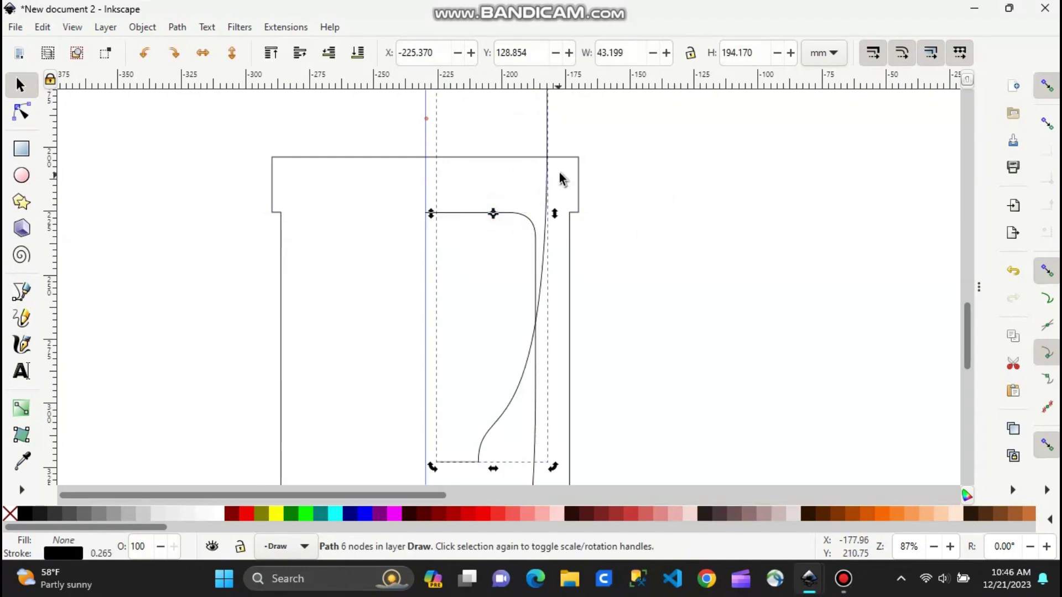
pyautogui.moveTo(507, 213); pyautogui.dragTo(382, 441)
pyautogui.press('h')
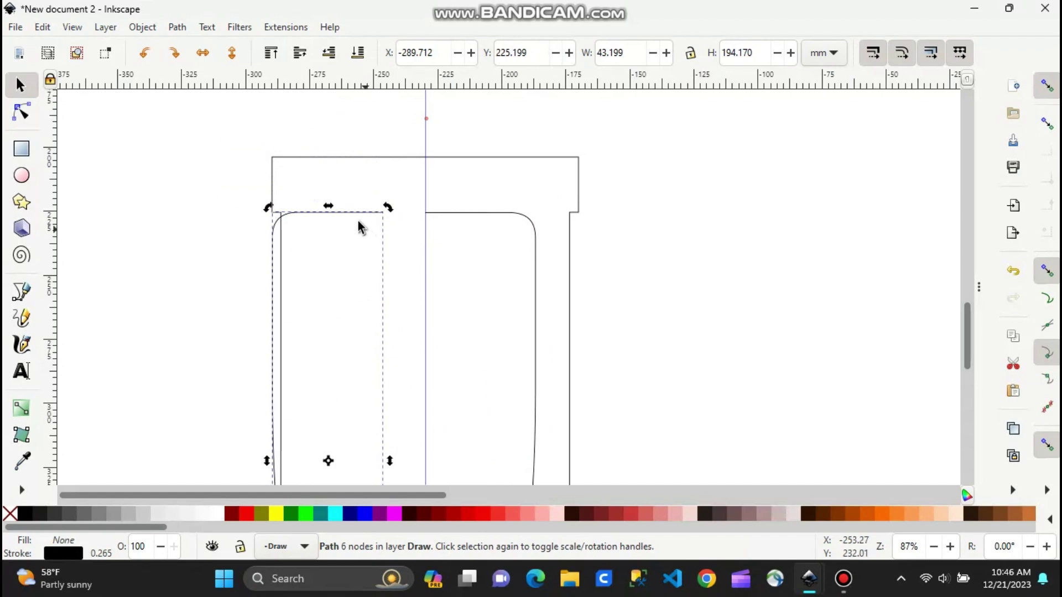
pyautogui.moveTo(356, 219); pyautogui.dragTo(397, 213)
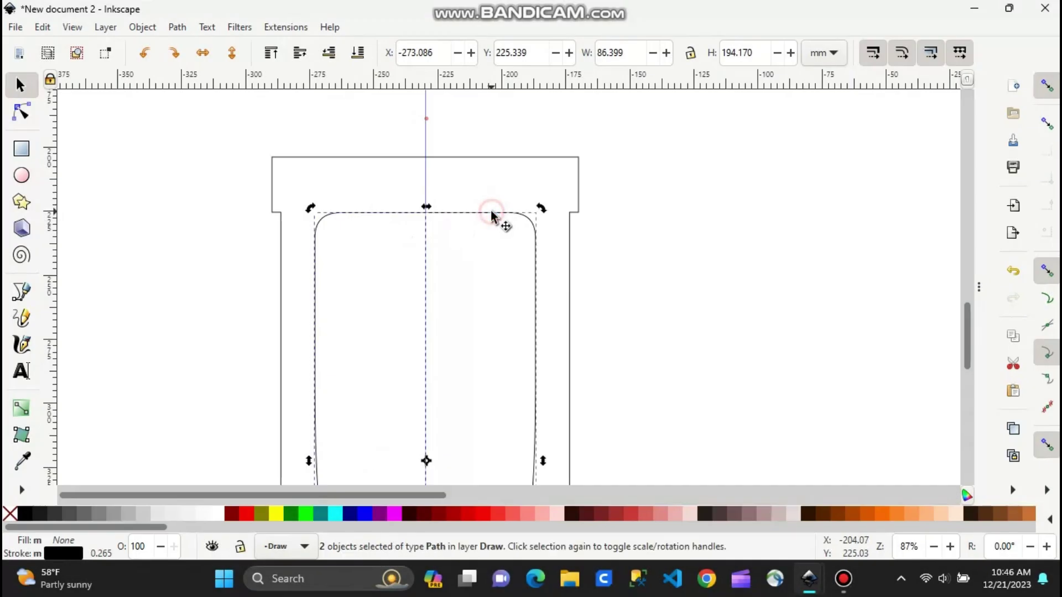
# - Union the two halves of the inside line into one path and deselect it
pyautogui.click(145, 27)
pyautogui.moveTo(173, 33)
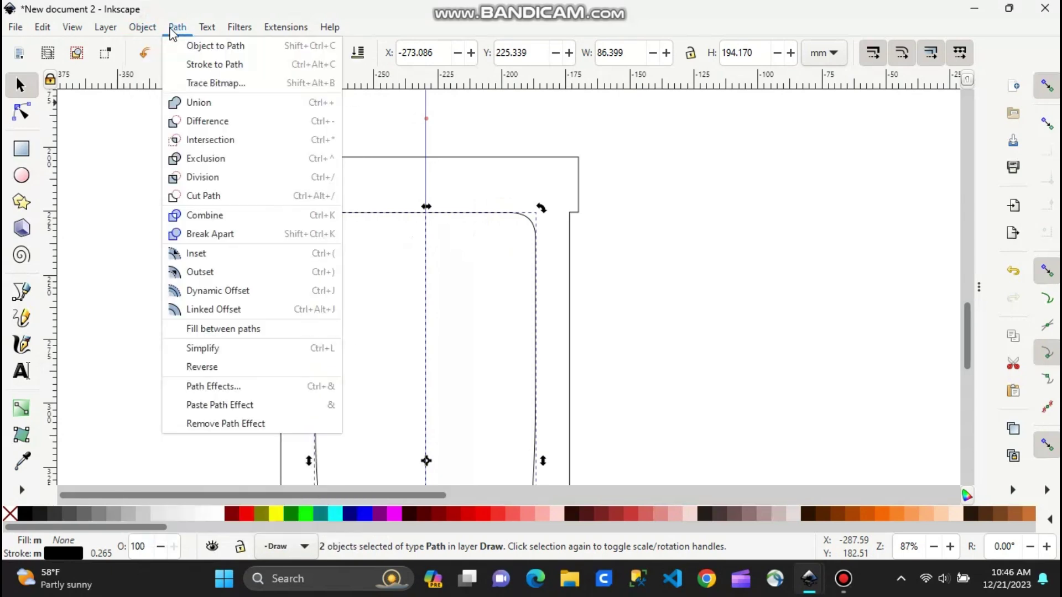
pyautogui.click(191, 103)
pyautogui.click(722, 286)
# - Remove the vertical centre guide at -229.89 mm
pyautogui.moveTo(573, 282); pyautogui.dragTo(507, 217)
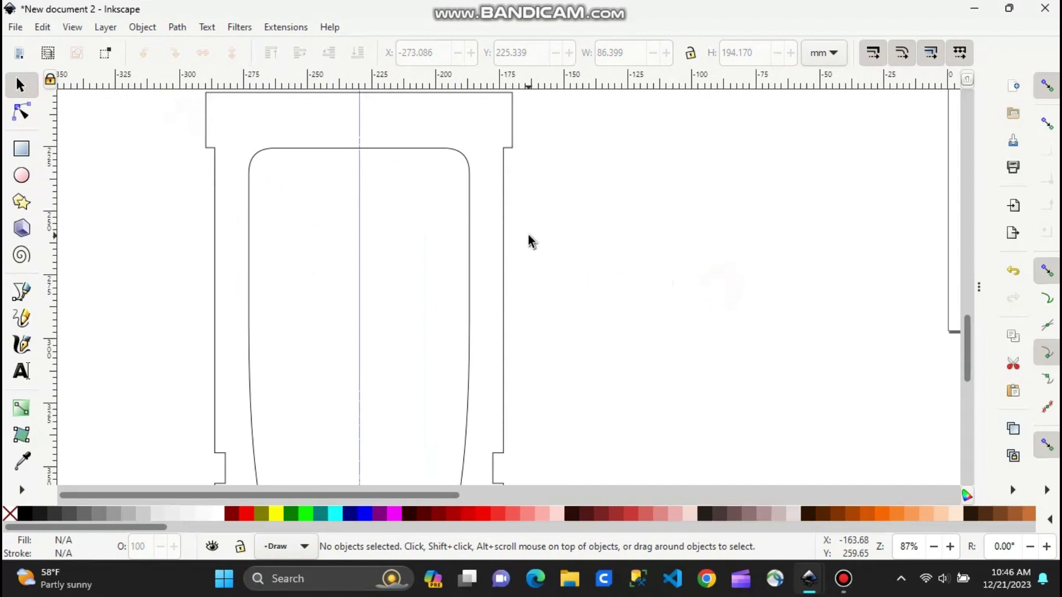
pyautogui.scroll(-2, 529, 235)
pyautogui.moveTo(488, 336); pyautogui.dragTo(366, 308)
pyautogui.moveTo(492, 412); pyautogui.dragTo(540, 35)
pyautogui.scroll(3, 372, 137)
pyautogui.hscroll(-3, 372, 137)
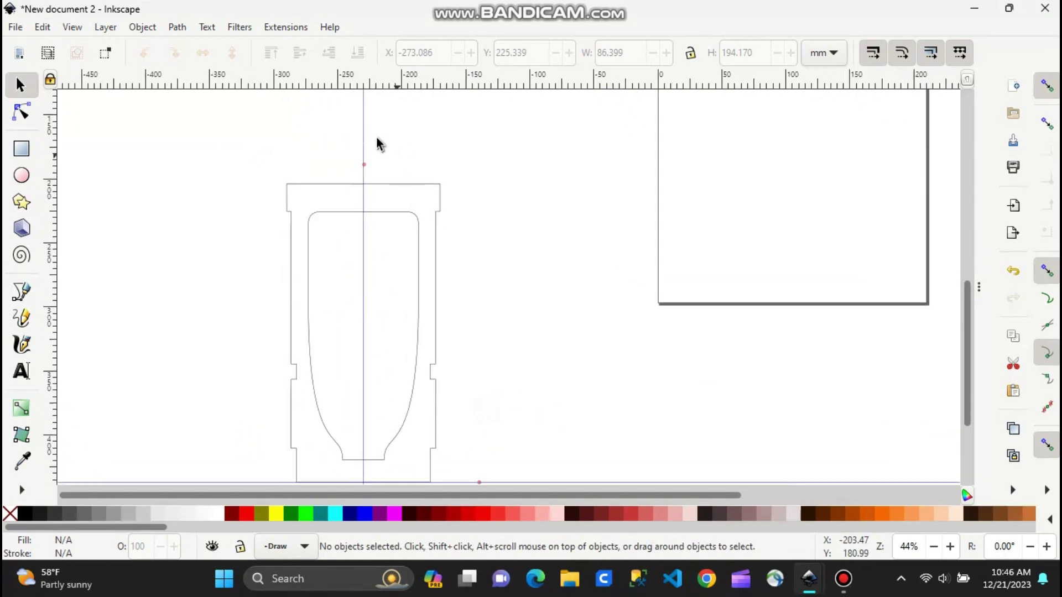
pyautogui.moveTo(354, 133); pyautogui.dragTo(53, 222)
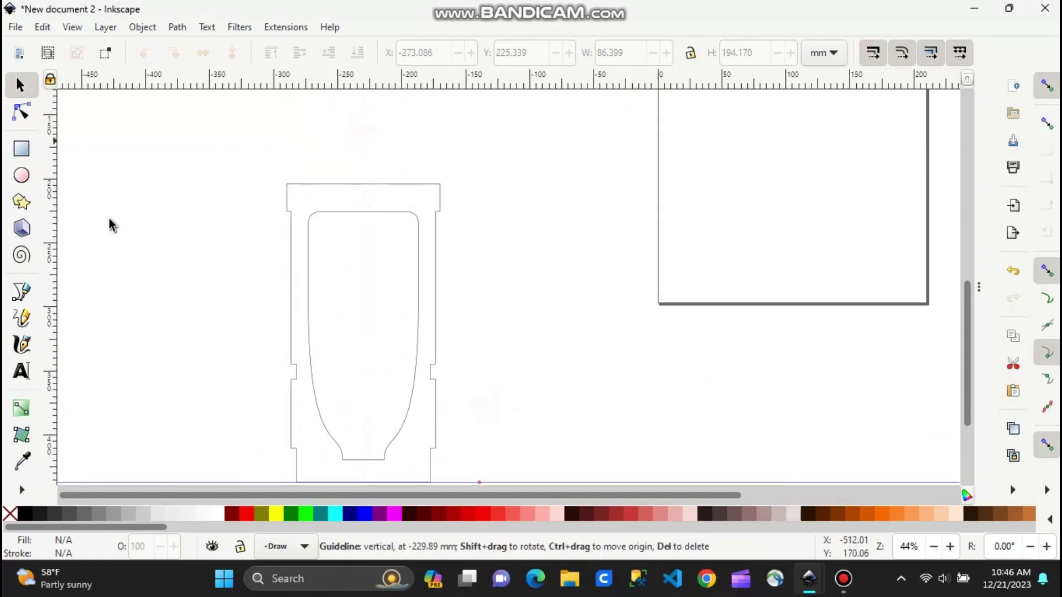
# - Cut the inside line out of the former's outline with a Difference operation
pyautogui.click(402, 188)
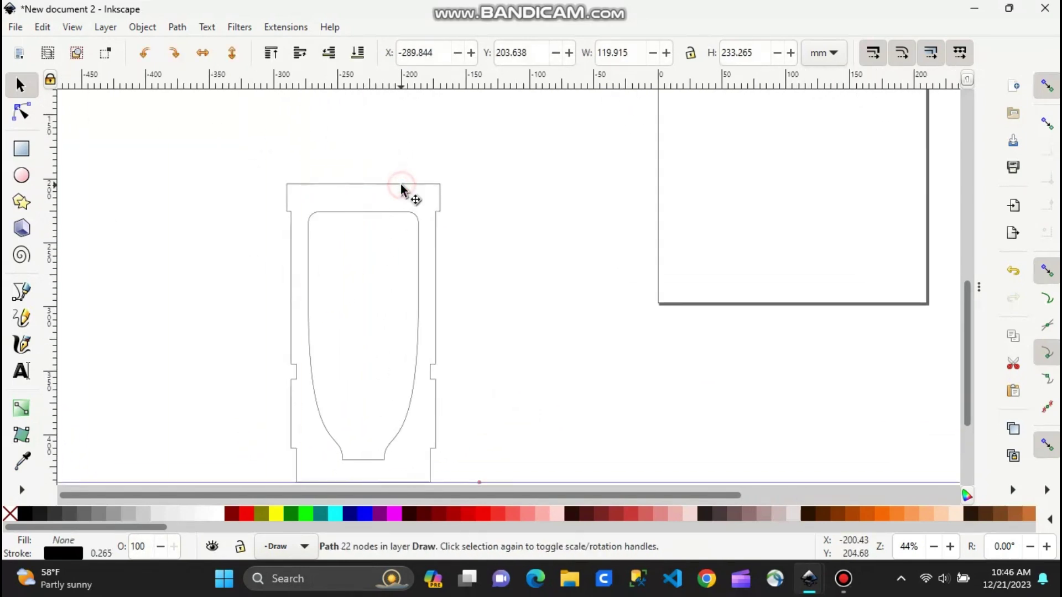
pyautogui.keyDown('shift'); pyautogui.click(365, 213); pyautogui.keyUp('shift')
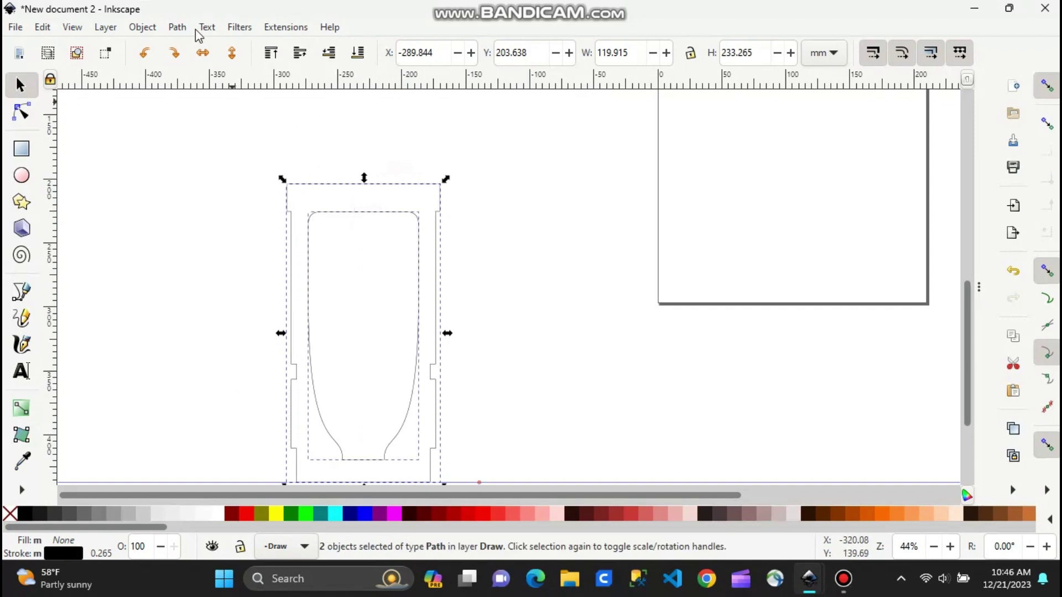
pyautogui.click(177, 27)
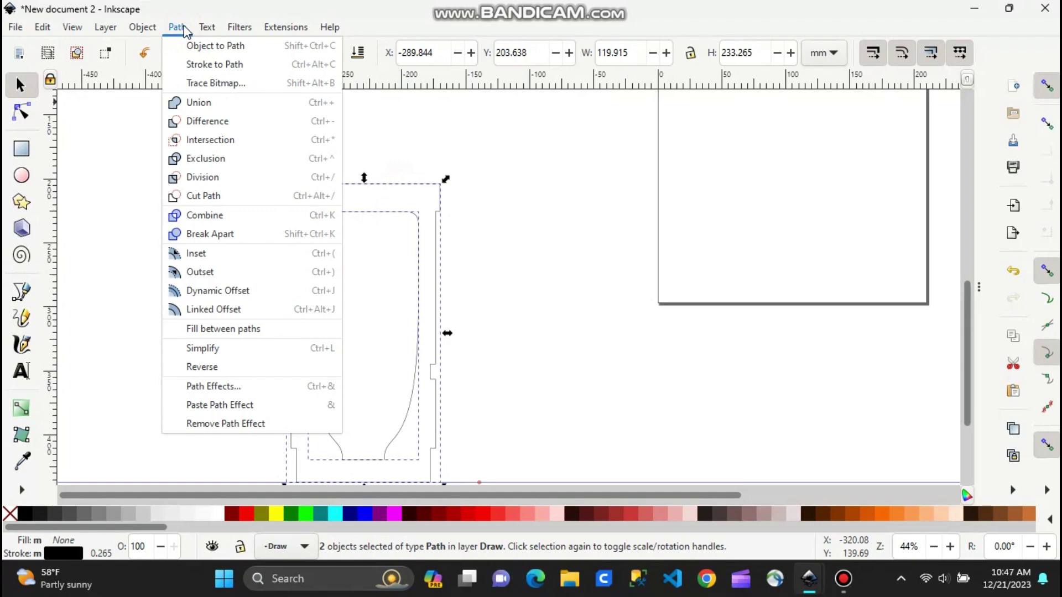
pyautogui.click(207, 121)
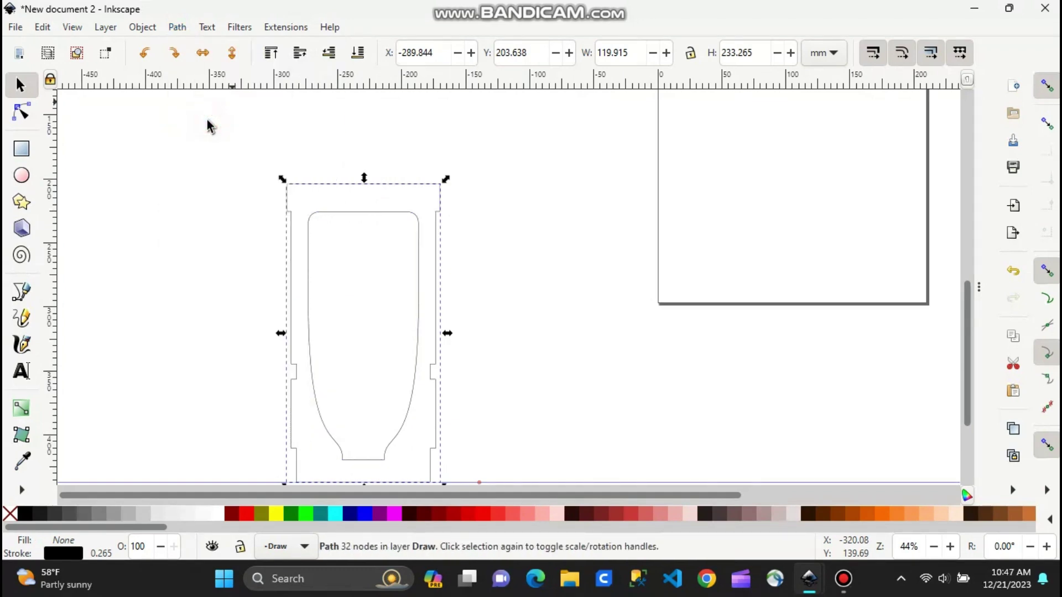
# - Try moving the cut former as a single object, undo the move and deselect it
pyautogui.click(498, 236)
pyautogui.moveTo(443, 205)
pyautogui.mouseDown()
pyautogui.moveTo(653, 239)
pyautogui.moveTo(449, 220)
pyautogui.mouseUp()
pyautogui.hotkey('ctrl', 'z')
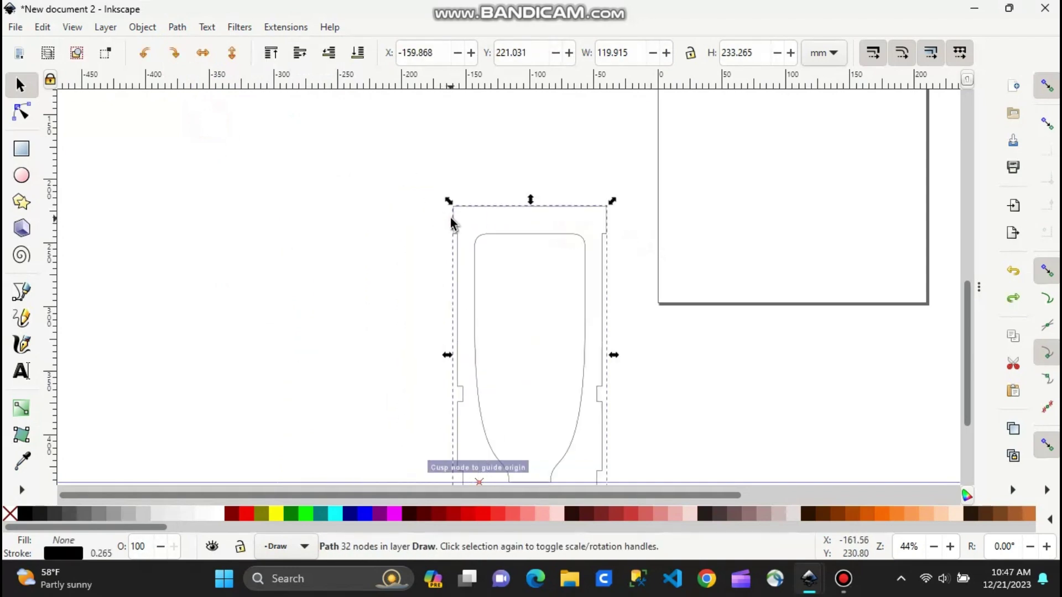
pyautogui.hotkey('ctrl', 'z')
pyautogui.click(470, 227)
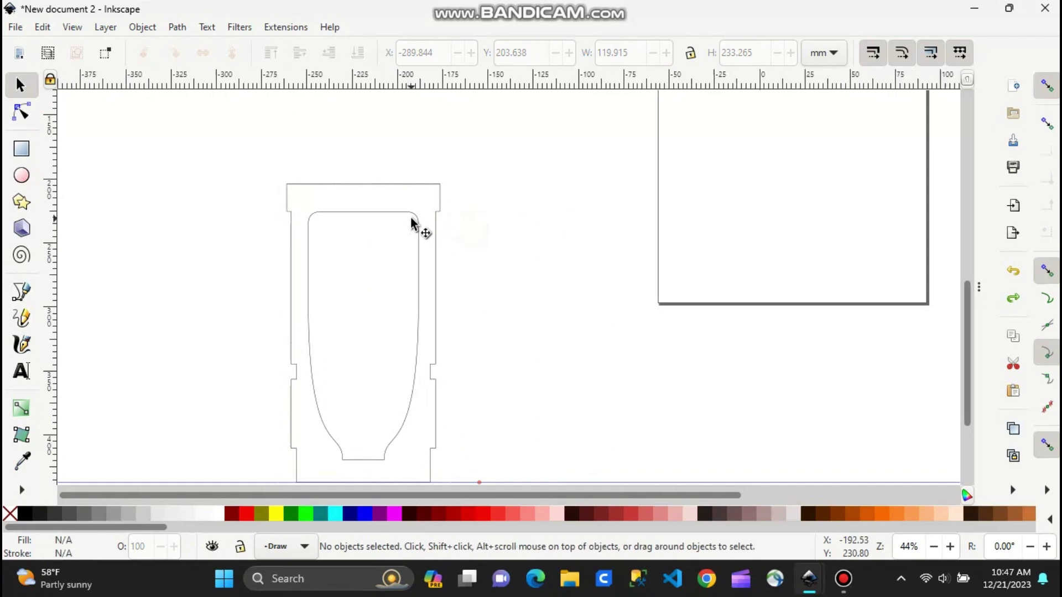
# - Open the former for node editing and examine its nodes from the rounded upper corner to the lower edge
pyautogui.scroll(3, 410, 220)
pyautogui.click(21, 113)
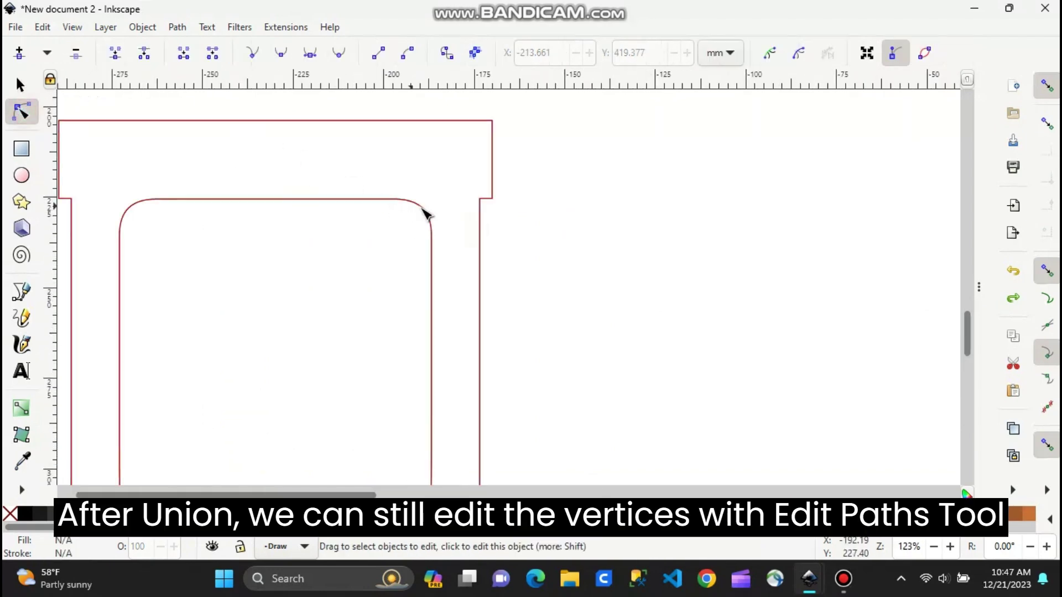
pyautogui.click(396, 201)
pyautogui.scroll(-5, 475, 284)
pyautogui.scroll(-8, 476, 285)
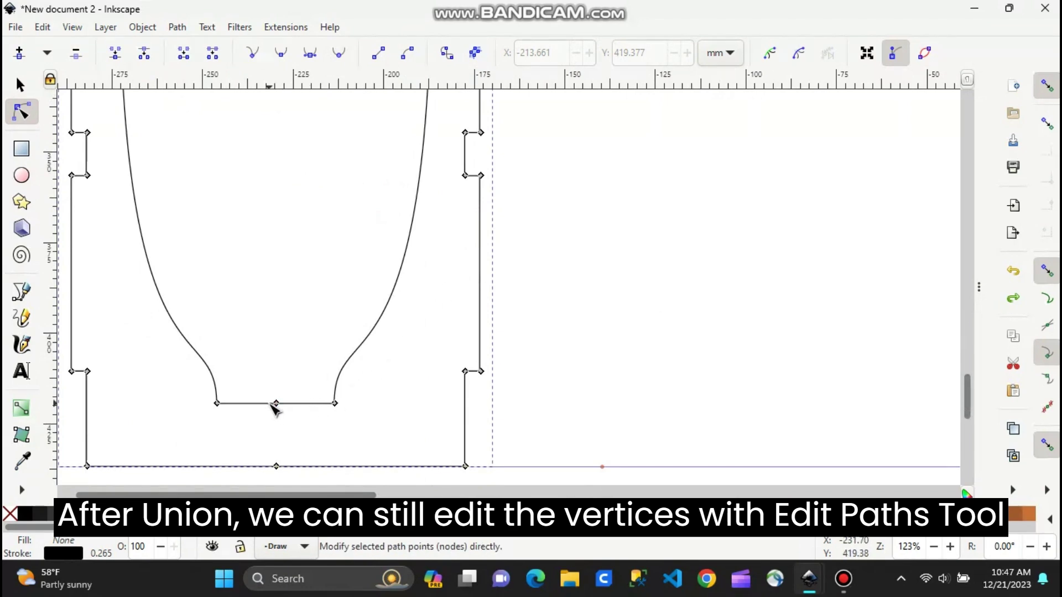
pyautogui.moveTo(68, 444); pyautogui.dragTo(580, 429)
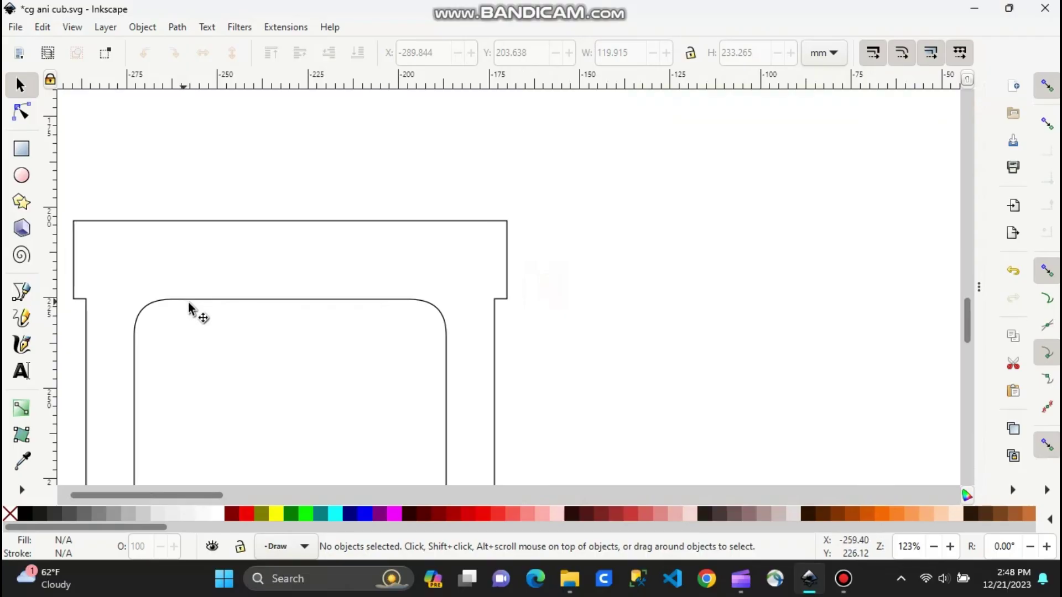
# - Add the text "FB" in 30 pt sans-serif to the former's upper crossbar and move it midway between the crossbar's edges
pyautogui.hscroll(-5, 345, 257)
pyautogui.hscroll(-1, 345, 257)
pyautogui.scroll(-1, 345, 256)
pyautogui.click(21, 371)
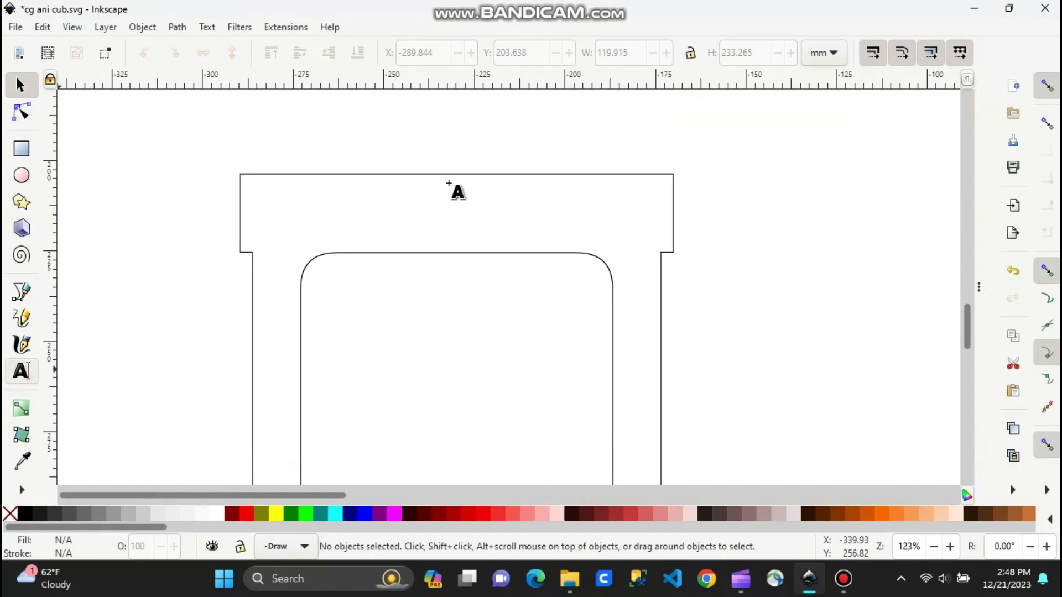
pyautogui.click(409, 212)
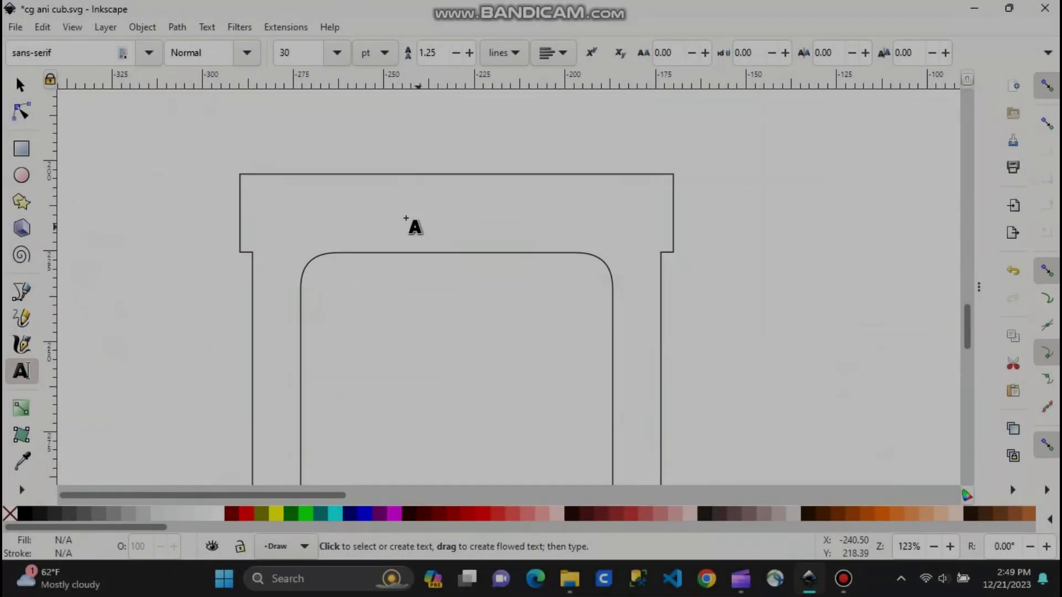
pyautogui.click(379, 212)
pyautogui.write('F')
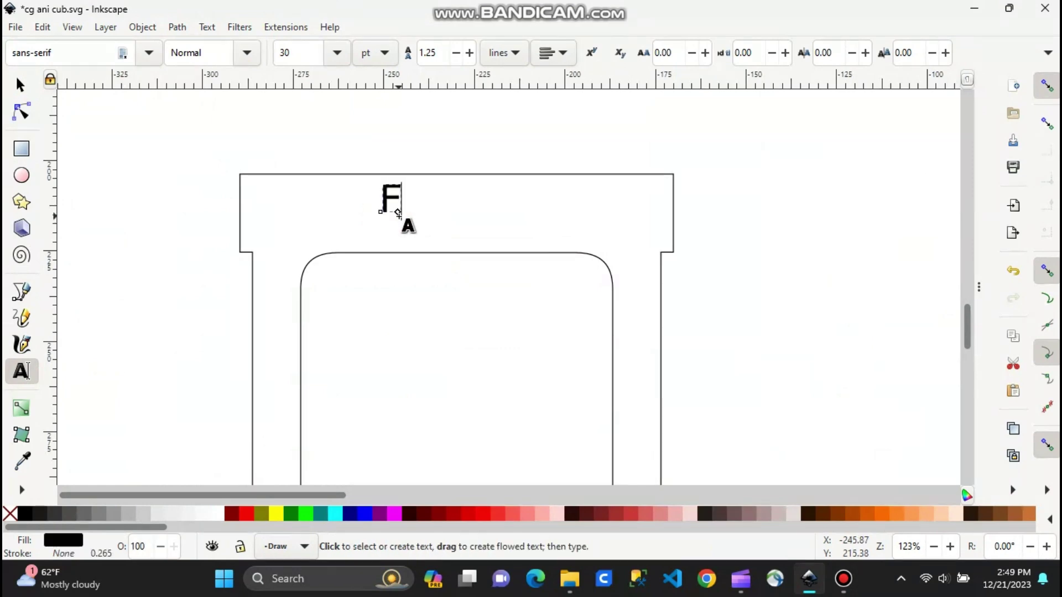
pyautogui.write('B')
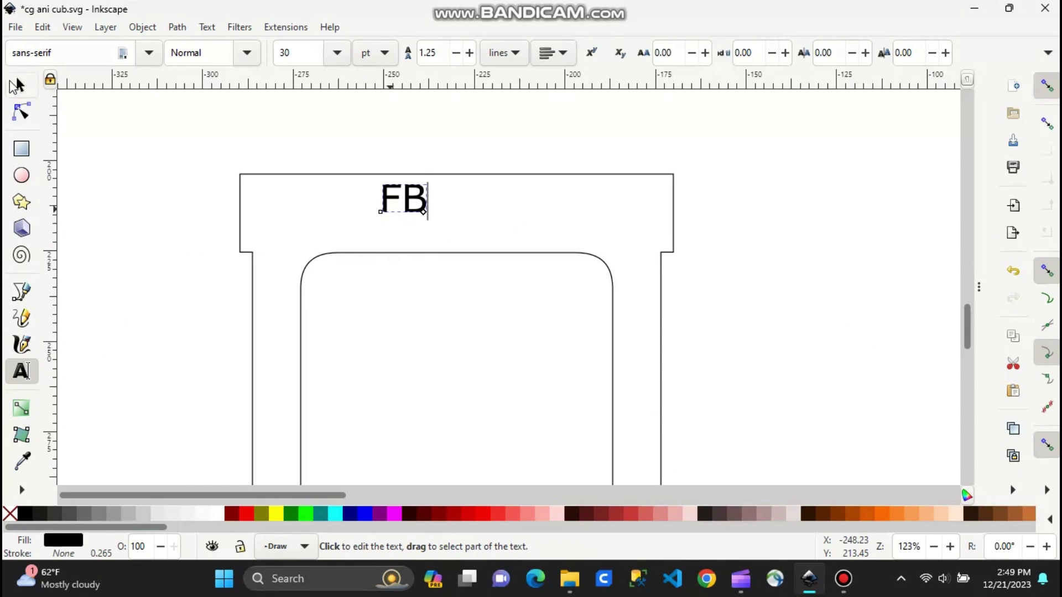
pyautogui.click(20, 85)
pyautogui.moveTo(416, 208); pyautogui.dragTo(419, 224)
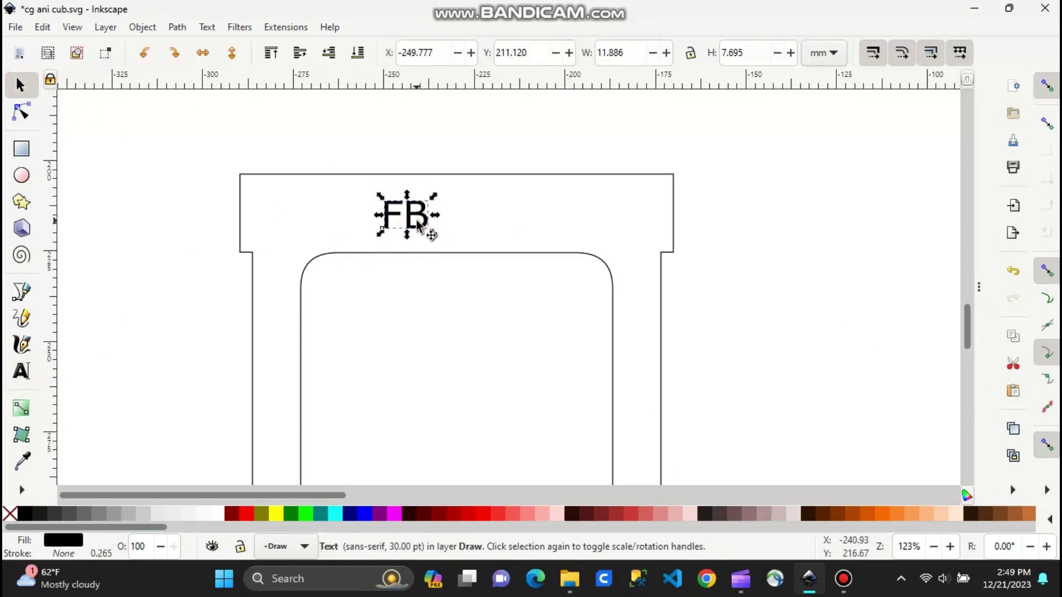
# - Subtract the "FB" text from the former with a Difference operation
pyautogui.keyDown('shift'); pyautogui.click(482, 175); pyautogui.keyUp('shift')
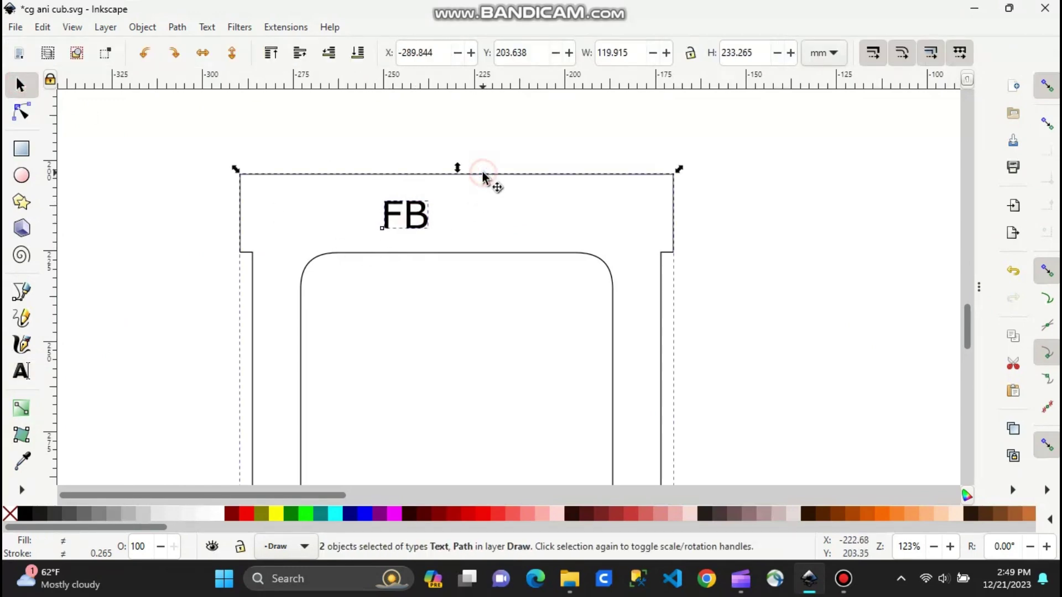
pyautogui.click(177, 27)
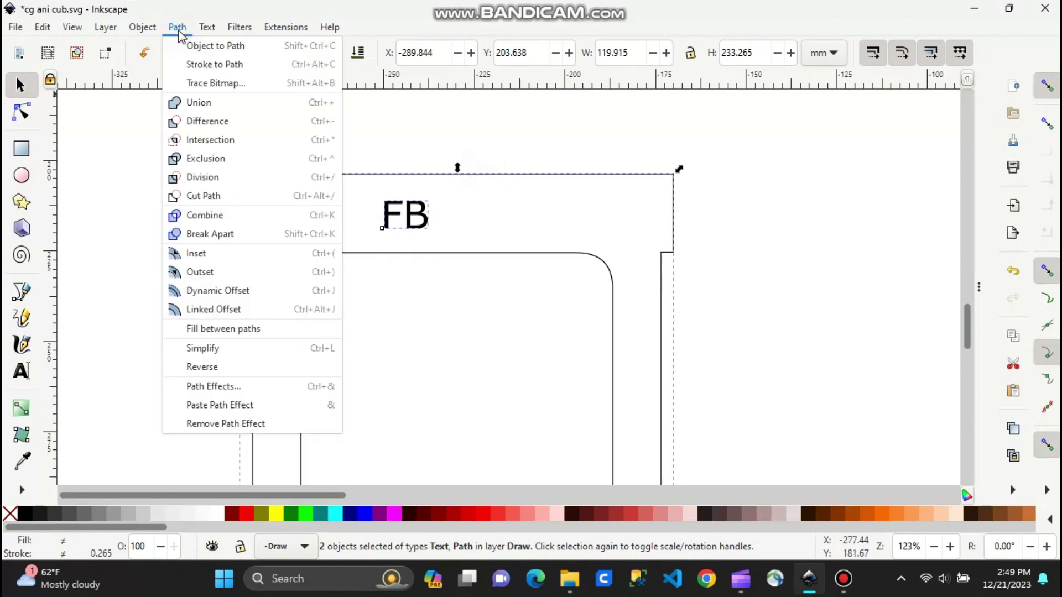
pyautogui.click(224, 121)
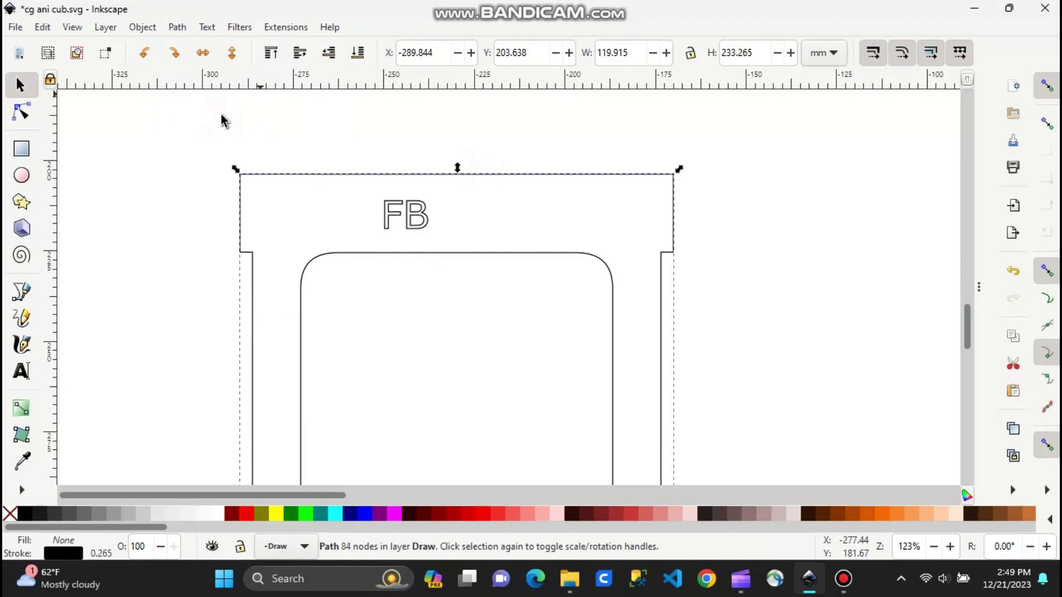